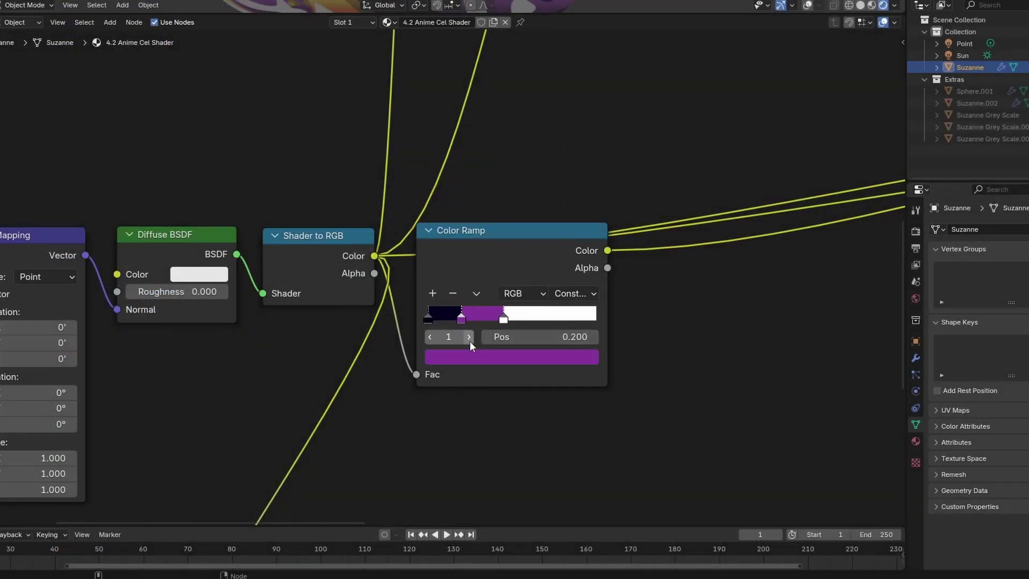
# Dismiss the Color Ramp colour picker to reveal the full 4.2 Anime Cel Shader node tree.
pyautogui.click(470, 356)
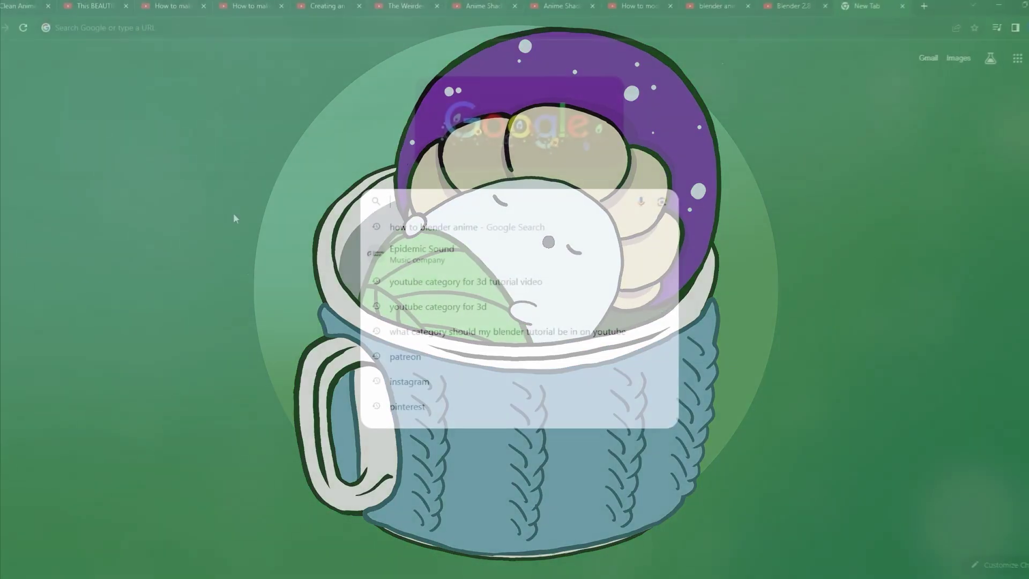
# Search for 'how to blender anime' and set the channel's notification bell to All.
pyautogui.write('how to blender an')
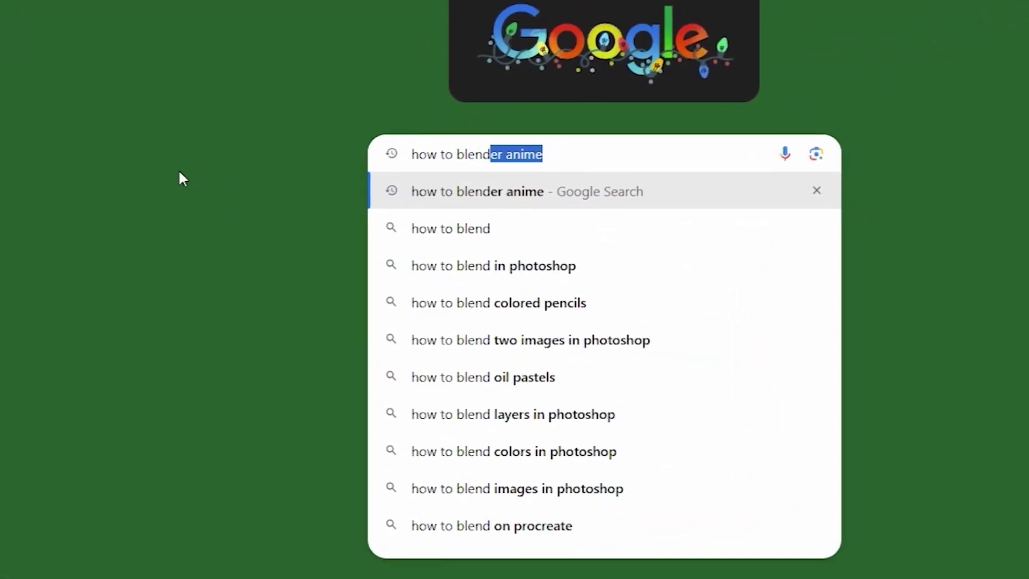
pyautogui.write('ime')
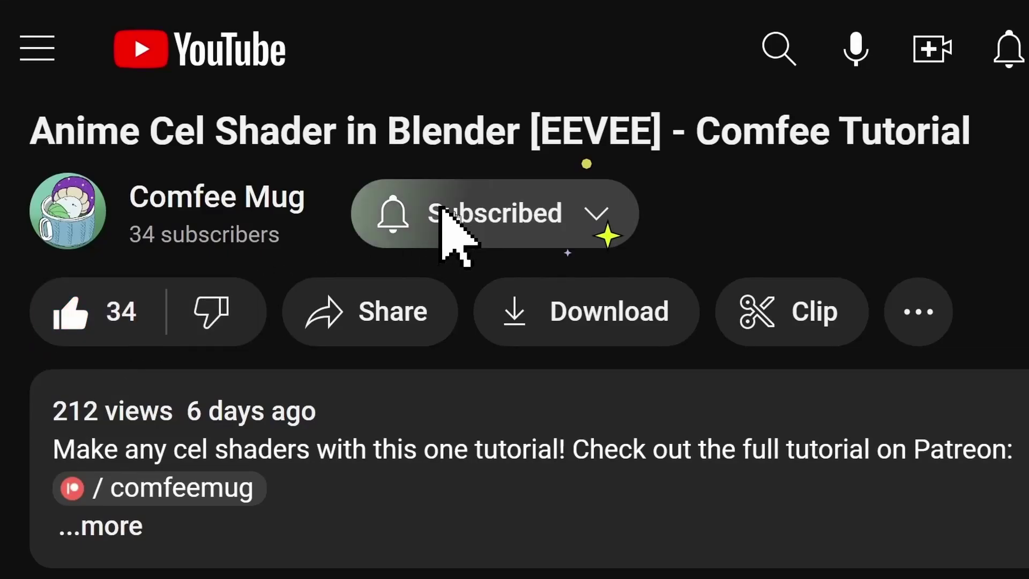
pyautogui.click(560, 295)
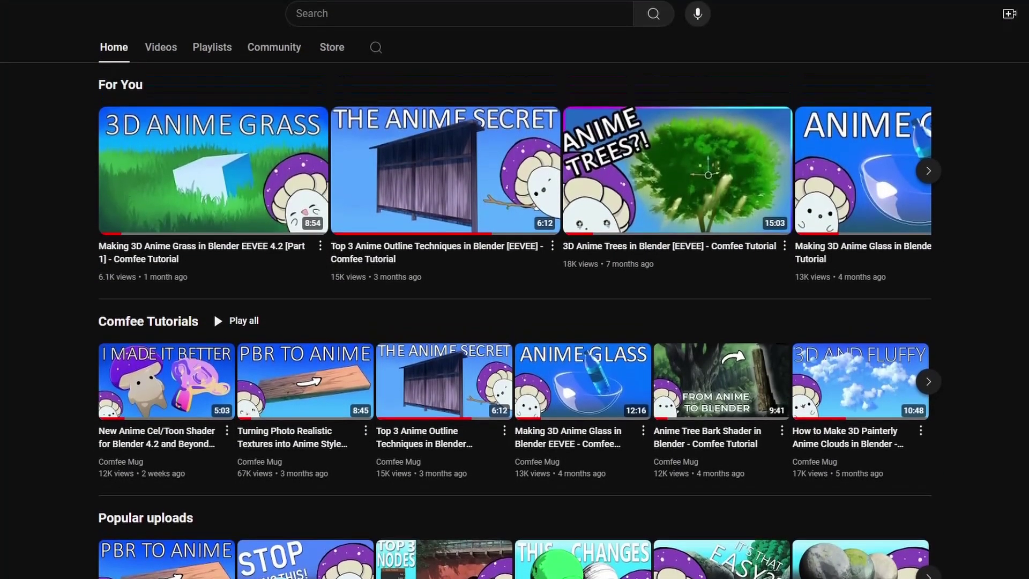
# Find and open the 'New Anime Cel/Toon Shader for Blender 4.2 and Beyond' video.
pyautogui.scroll(3, 514, 322)
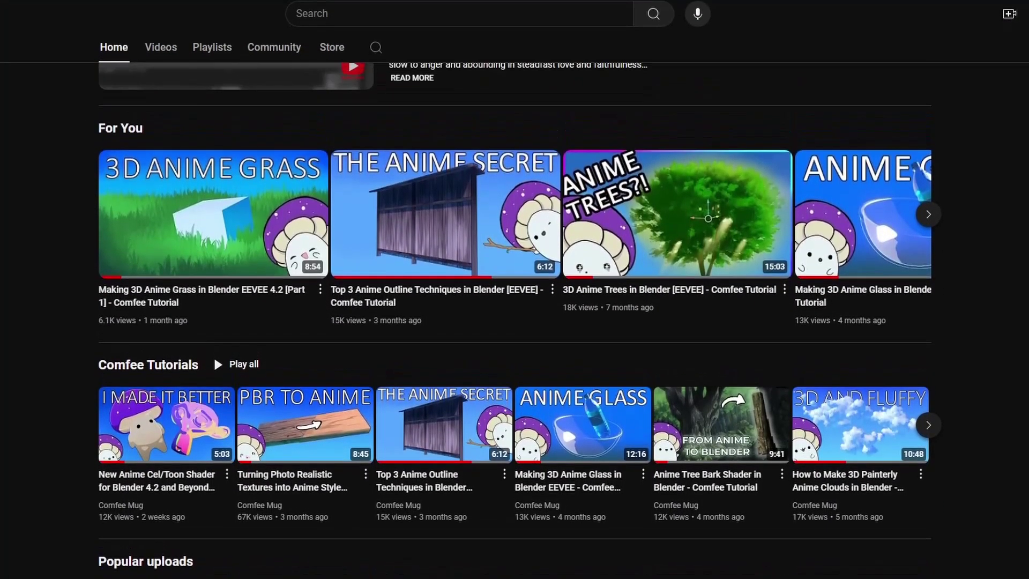
pyautogui.scroll(3, 515, 322)
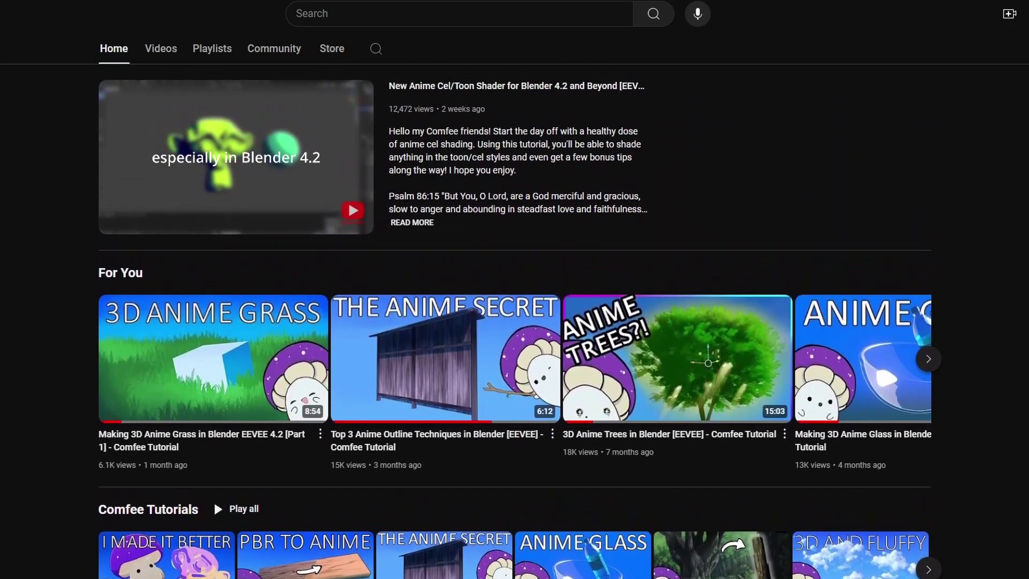
pyautogui.scroll(3, 506, 290)
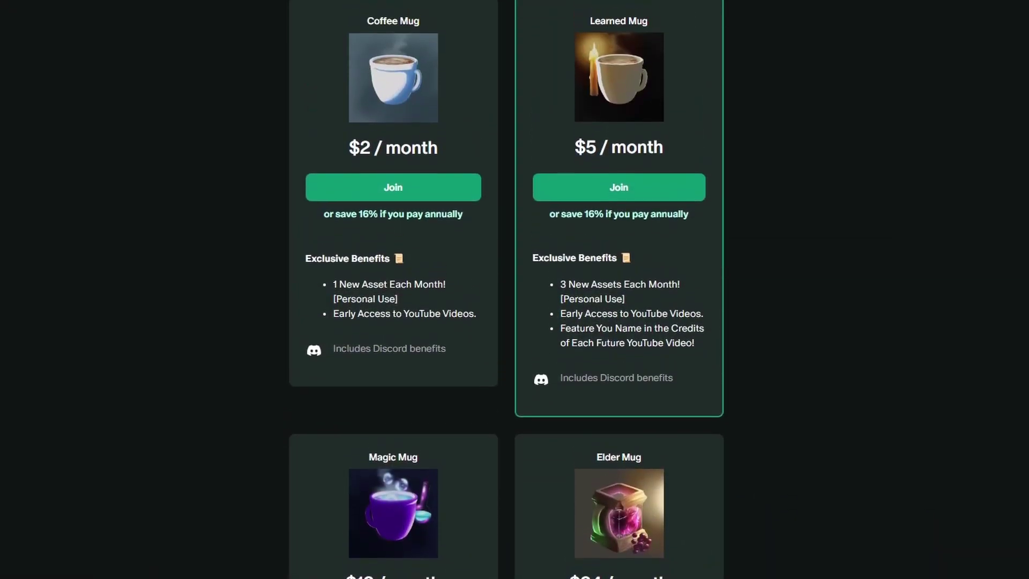
pyautogui.scroll(1, 514, 290)
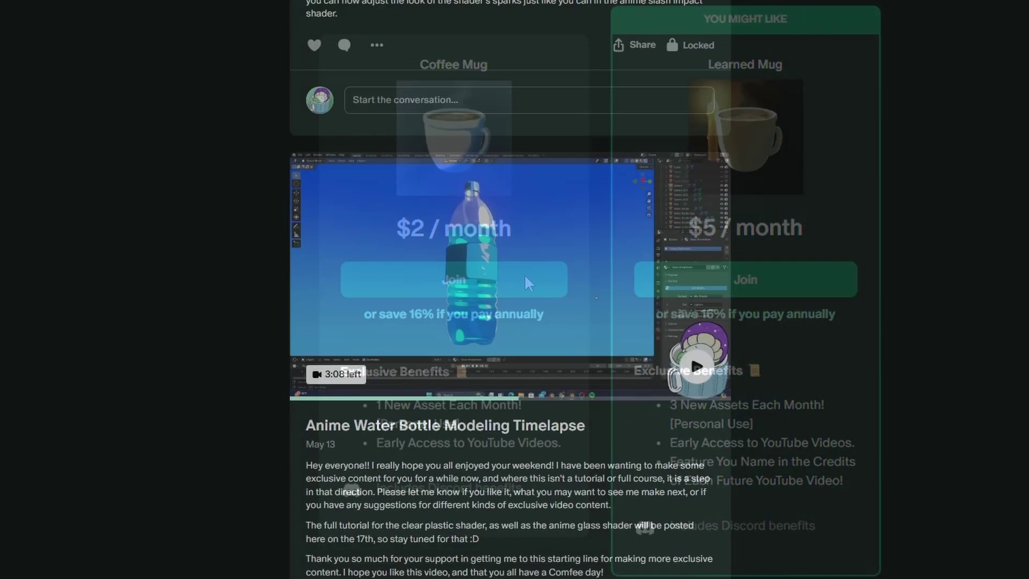
pyautogui.scroll(2, 510, 289)
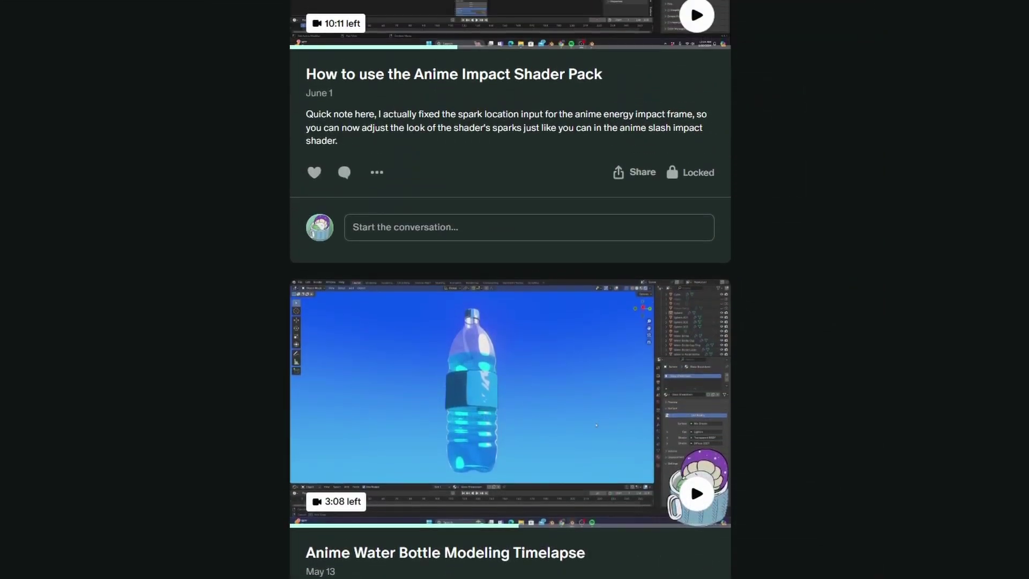
pyautogui.scroll(4, 511, 290)
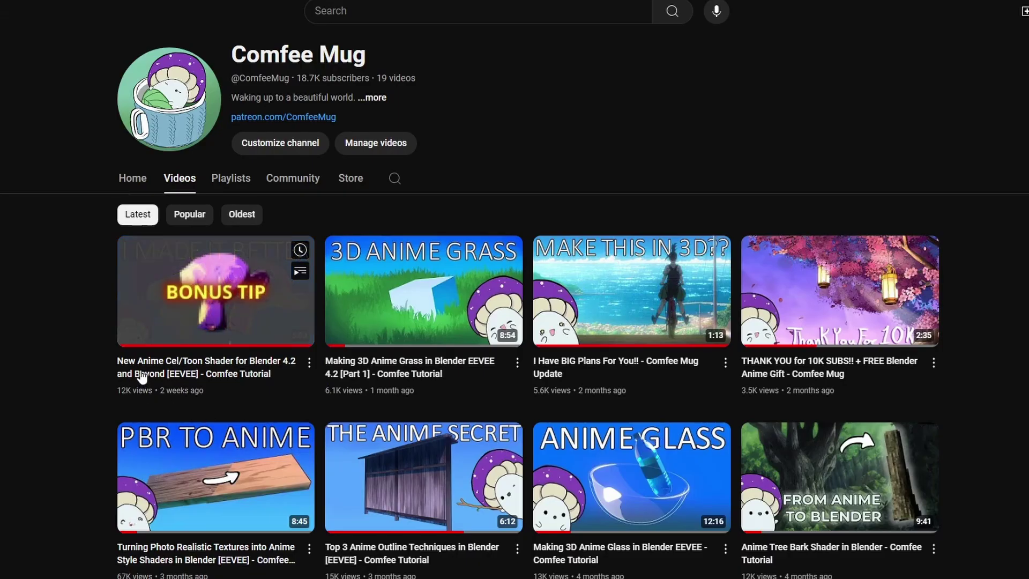
pyautogui.click(141, 378)
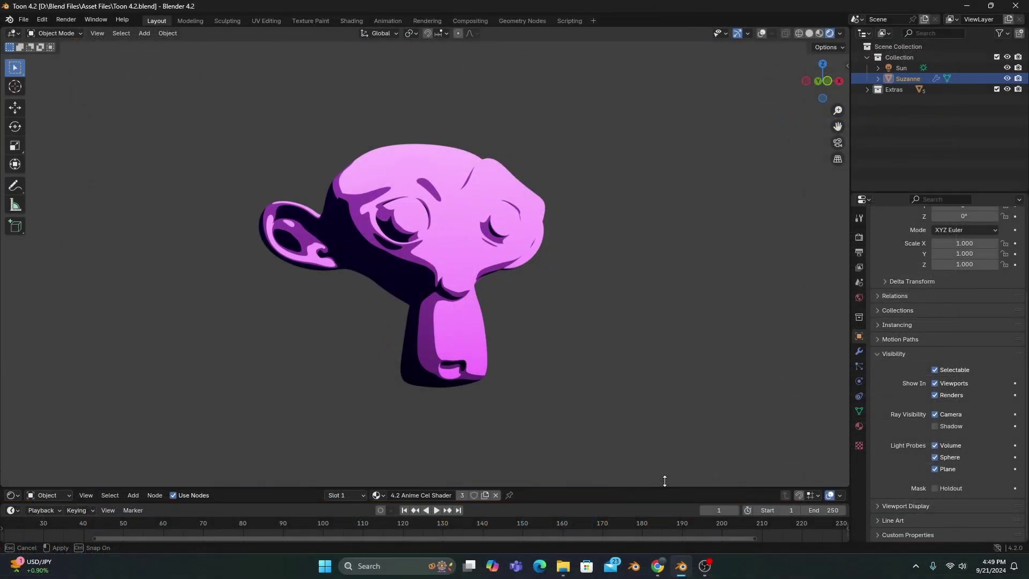
# Enlarge the node editor and place the new Vector Rotate node left of the others.
pyautogui.moveTo(667, 478); pyautogui.dragTo(656, 44)
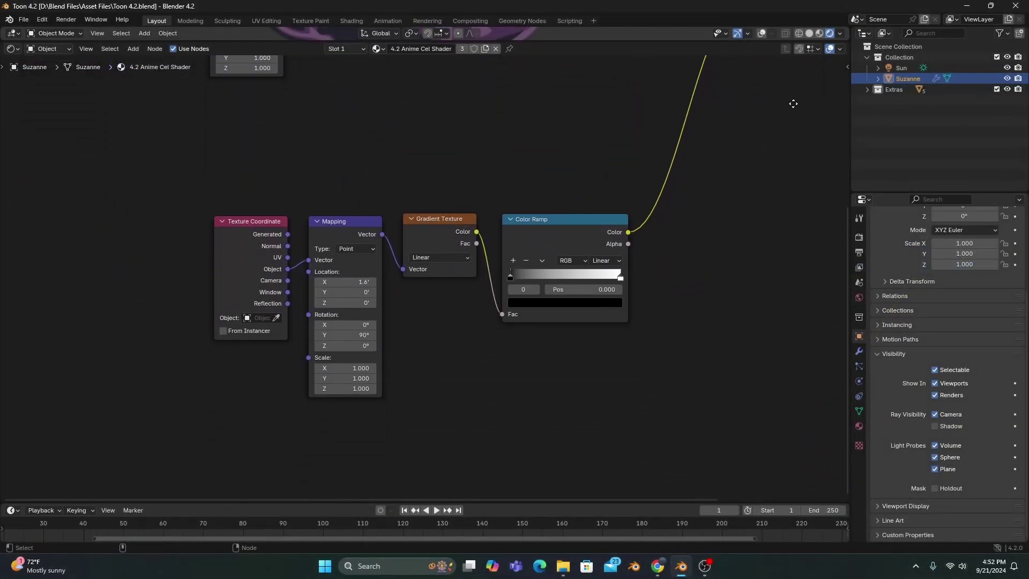
pyautogui.moveTo(794, 116); pyautogui.dragTo(152, 396)
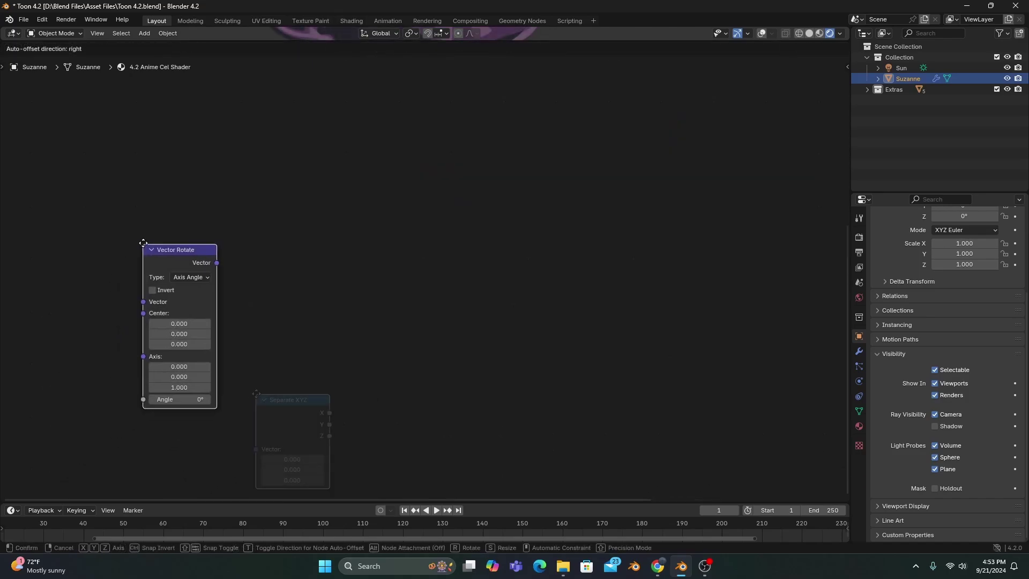
pyautogui.moveTo(143, 243); pyautogui.dragTo(178, 183)
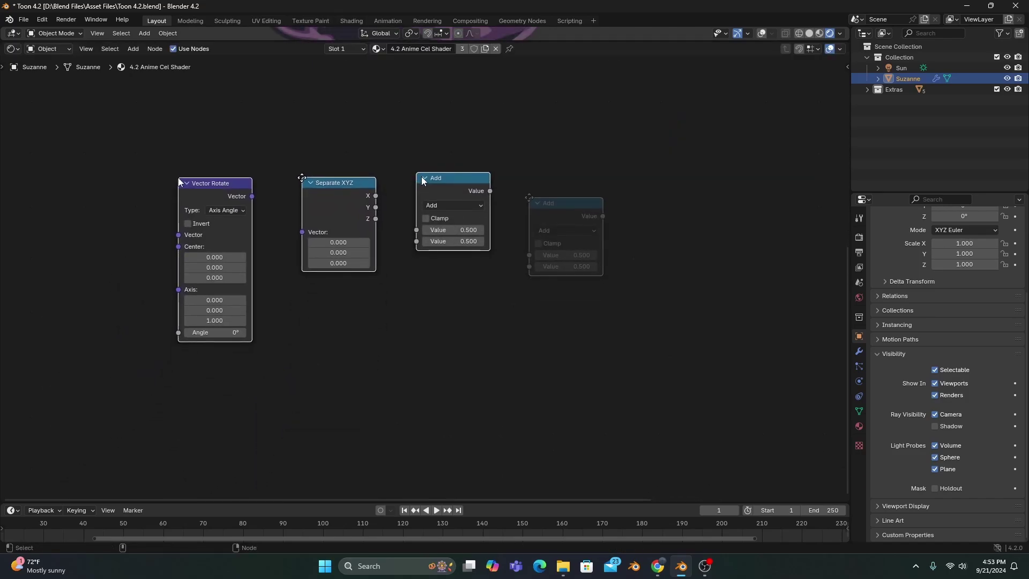
# Set the Math nodes to Subtract and Multiply by 1.000, and the new ramp to Ease.
pyautogui.click(439, 245)
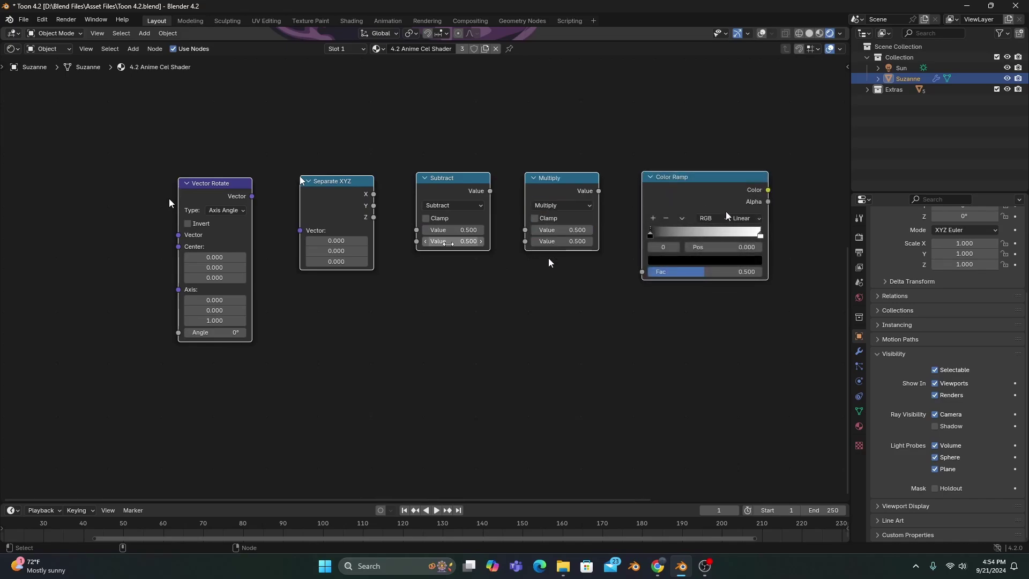
pyautogui.click(730, 217)
pyautogui.click(742, 230)
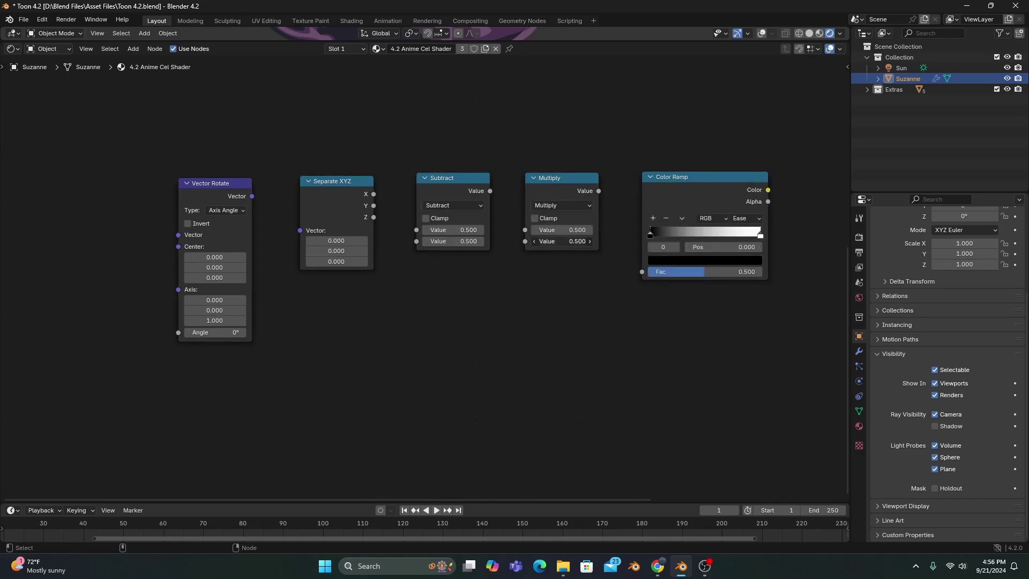
pyautogui.click(563, 241)
pyautogui.write('1')
pyautogui.press('Return')
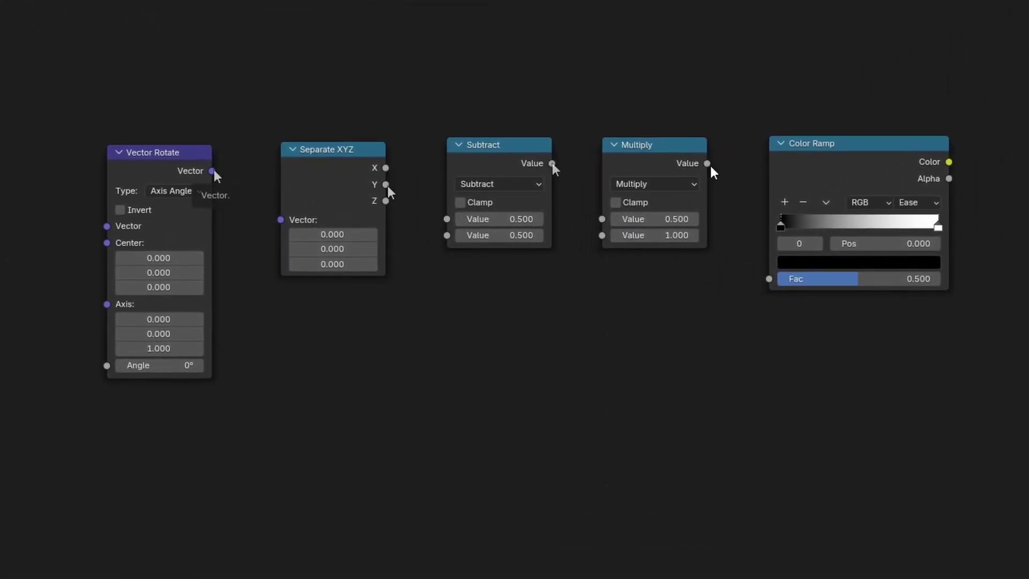
# Link Vector Rotate → Separate XYZ (Y) → Subtract → Multiply → Color Ramp Fac.
pyautogui.moveTo(213, 171); pyautogui.dragTo(270, 221)
pyautogui.moveTo(387, 185); pyautogui.dragTo(438, 216)
pyautogui.moveTo(553, 164); pyautogui.dragTo(591, 217)
pyautogui.moveTo(709, 163); pyautogui.dragTo(761, 276)
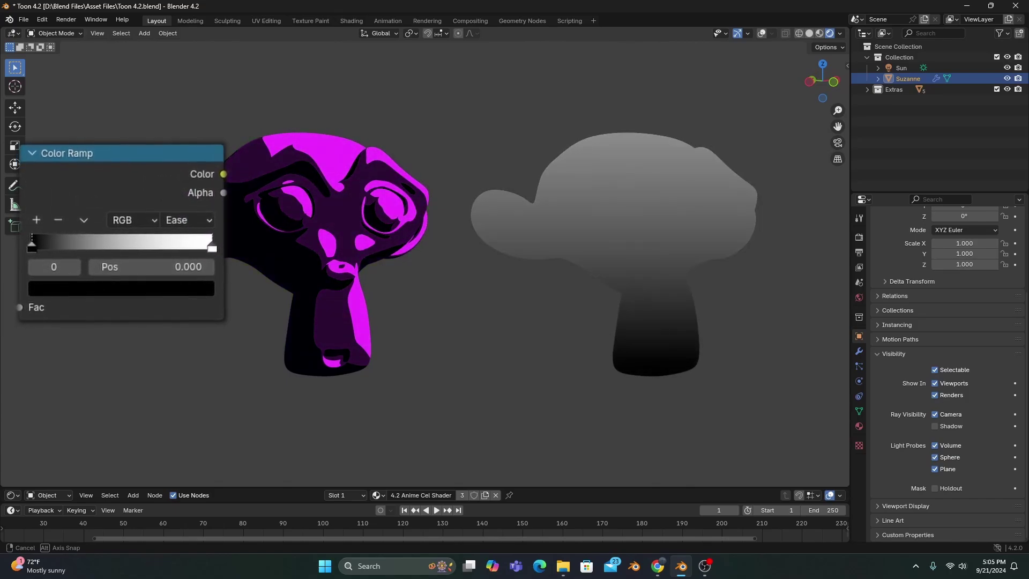
# Enlarge the Shader Editor over the 3D viewport again.
pyautogui.moveTo(424, 487); pyautogui.dragTo(424, 42)
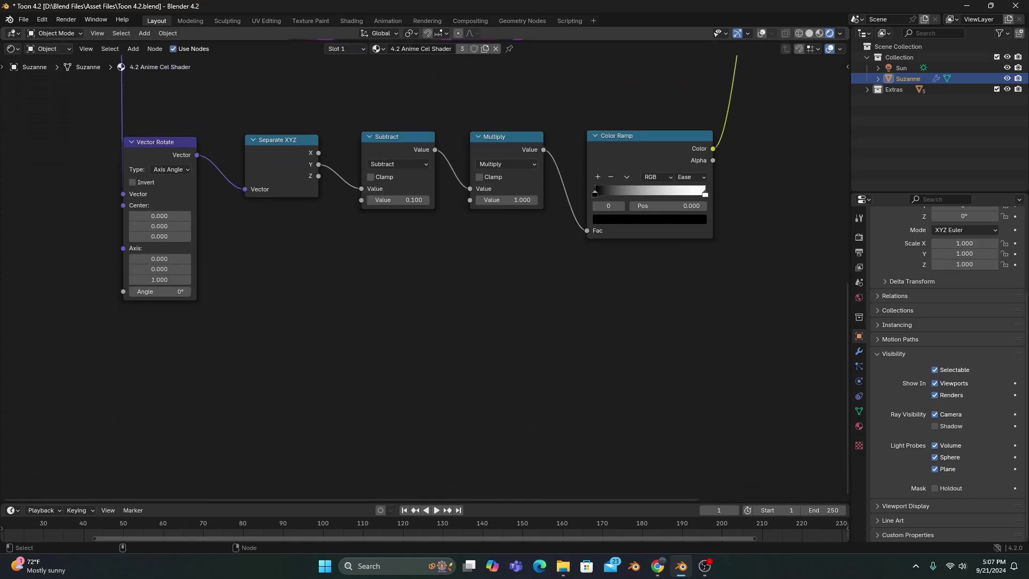
# Place the duplicated Subtract and Constant ramp below, feed its colour into Lighten, and tune Subtract.
pyautogui.click(655, 335)
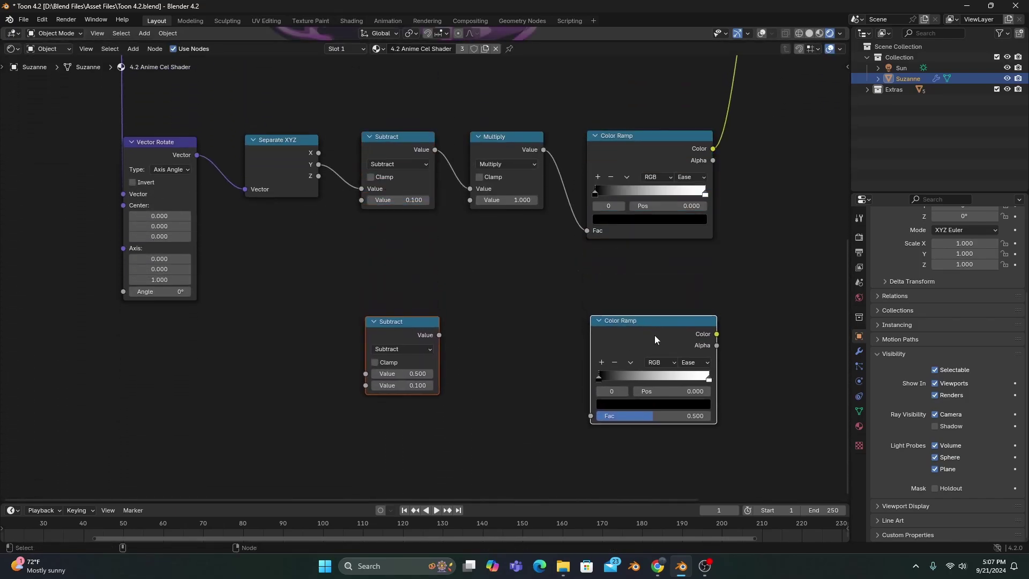
pyautogui.click(677, 362)
pyautogui.click(694, 432)
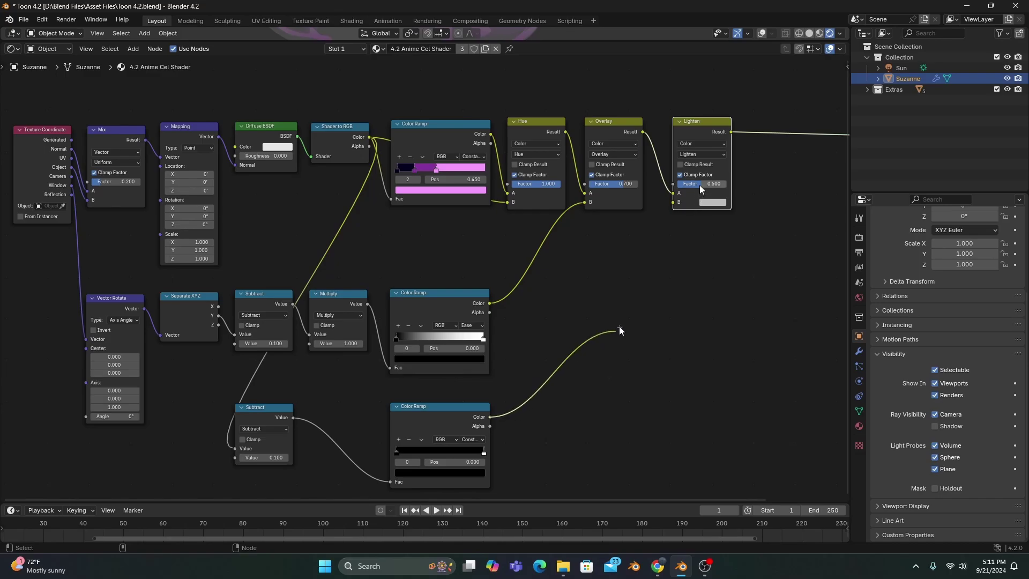
pyautogui.moveTo(620, 333); pyautogui.dragTo(667, 210)
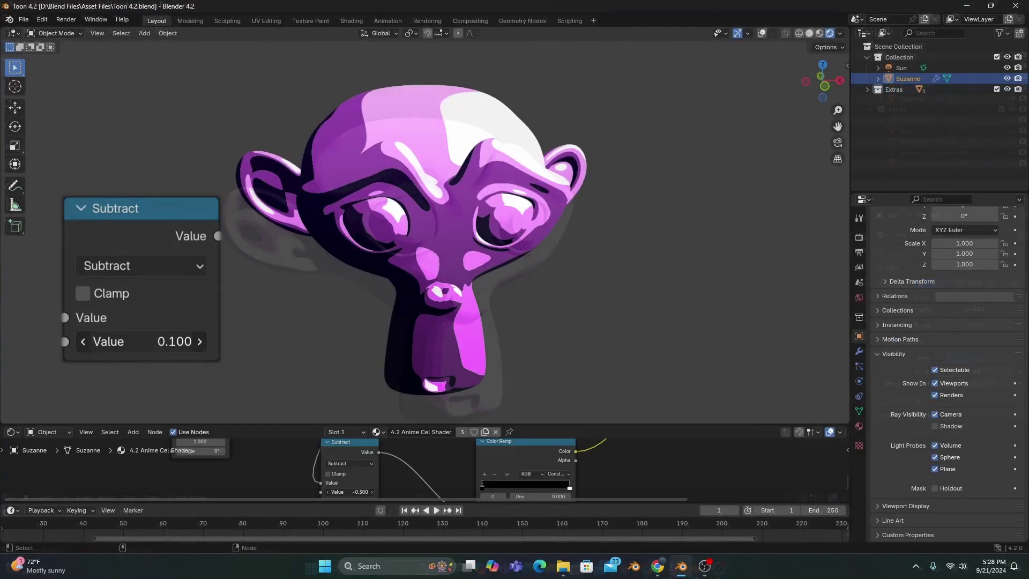
pyautogui.moveTo(351, 492)
pyautogui.mouseDown()
pyautogui.moveTo(321, 491)
pyautogui.moveTo(369, 491)
pyautogui.moveTo(343, 491)
pyautogui.mouseUp()
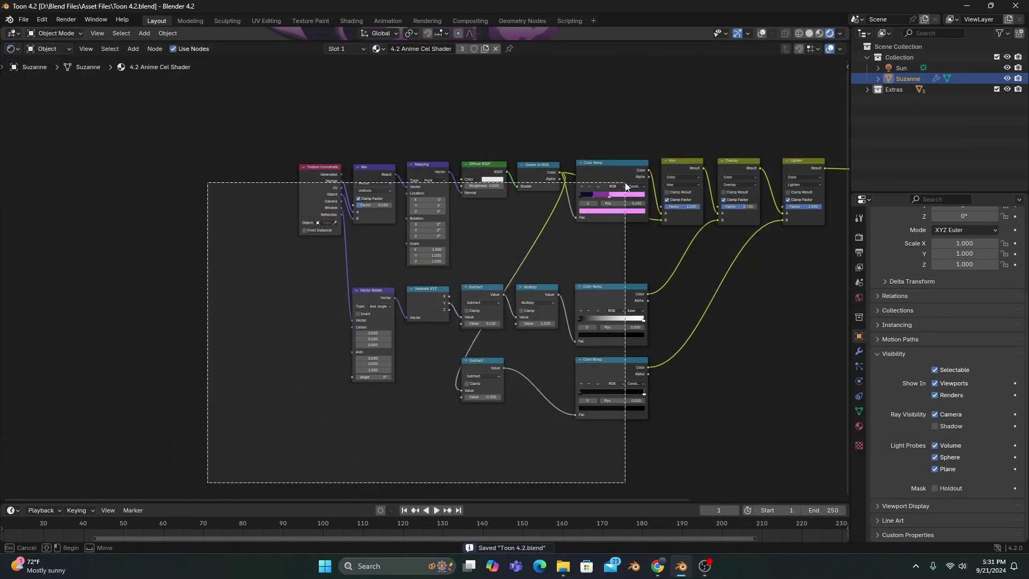
# Slide the left-hand nodes horizontally and lower the tree in view to make room.
pyautogui.press('g')
pyautogui.press('x')
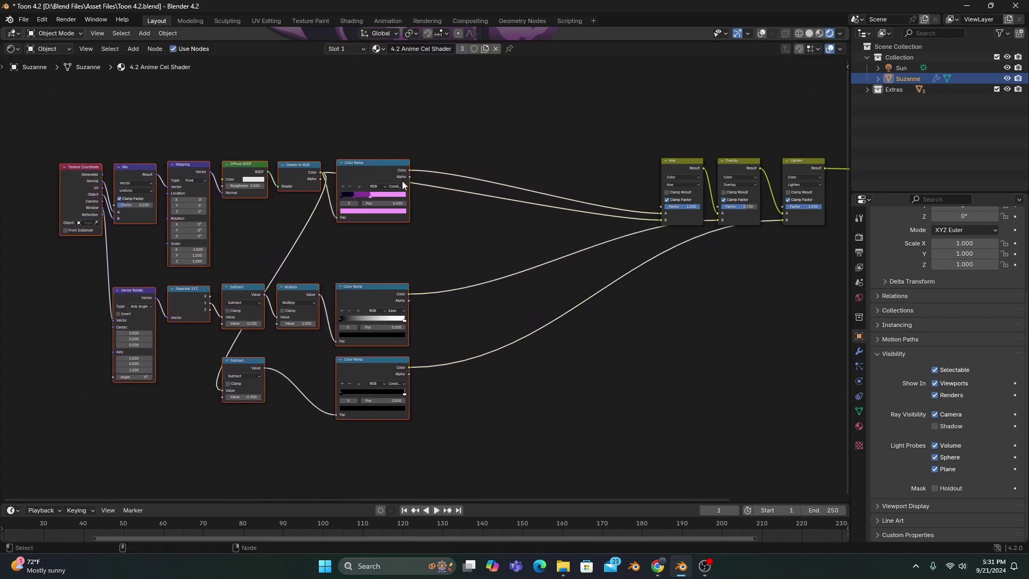
pyautogui.moveTo(676, 276); pyautogui.dragTo(663, 494, button='middle')
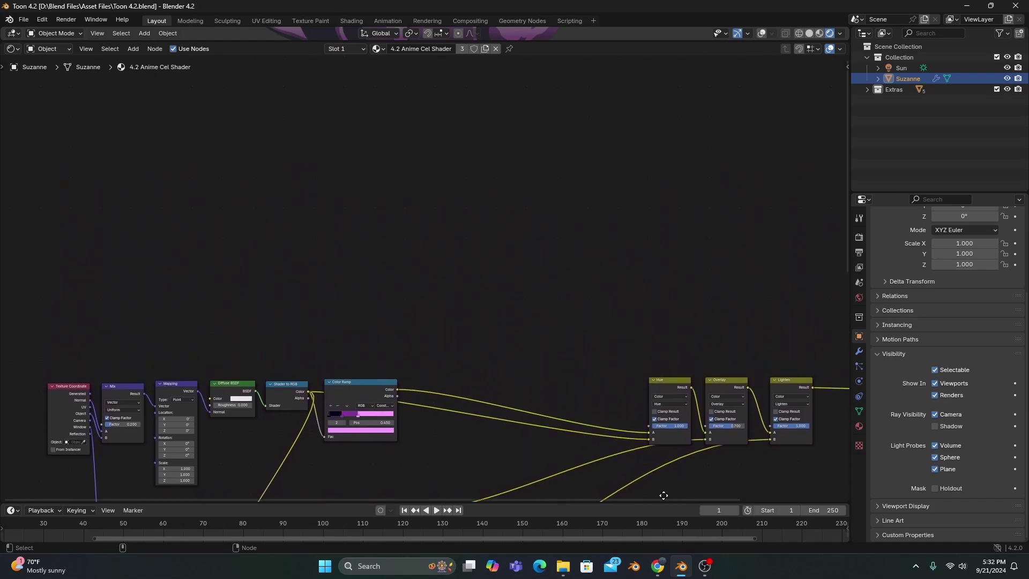
# Duplicate Color Ramp and Mix nodes and place them above the existing tree.
pyautogui.hotkey('shift', 'd')
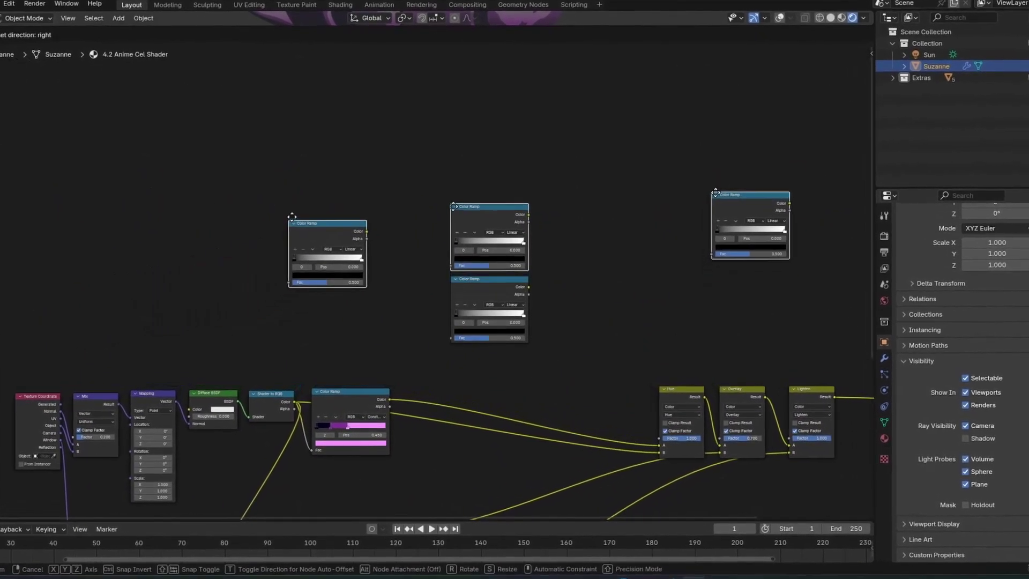
pyautogui.click(716, 191)
pyautogui.hotkey('shift', 'd')
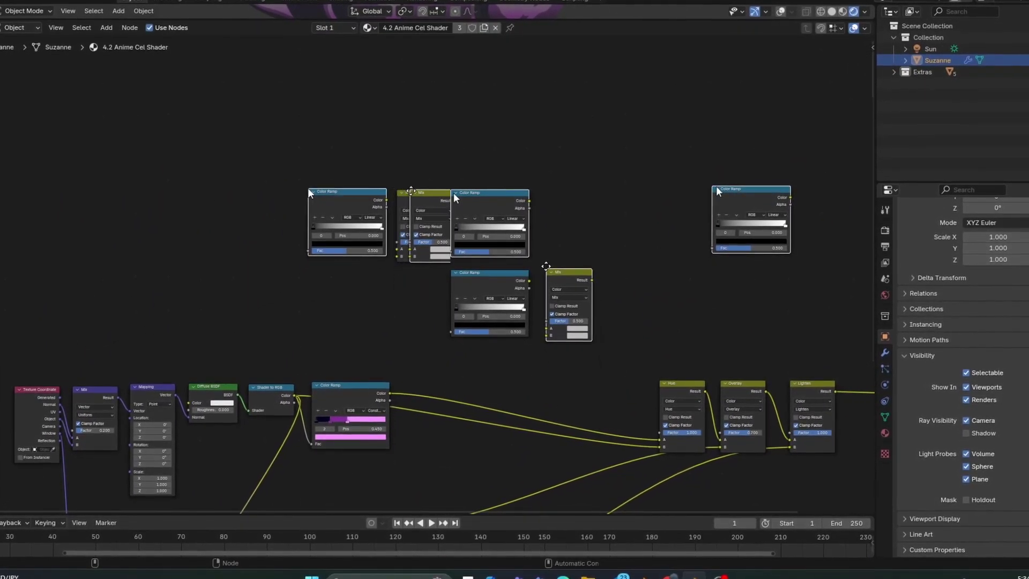
pyautogui.click(413, 191)
pyautogui.hotkey('shift', 'd')
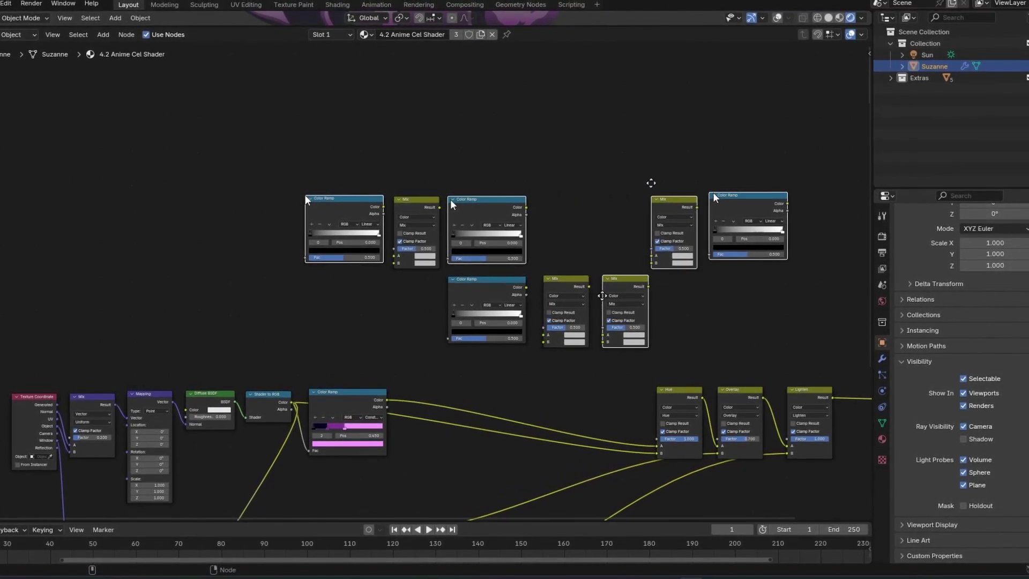
# Move the left ramp's white stop to position 0.200.
pyautogui.scroll(3, 714, 197)
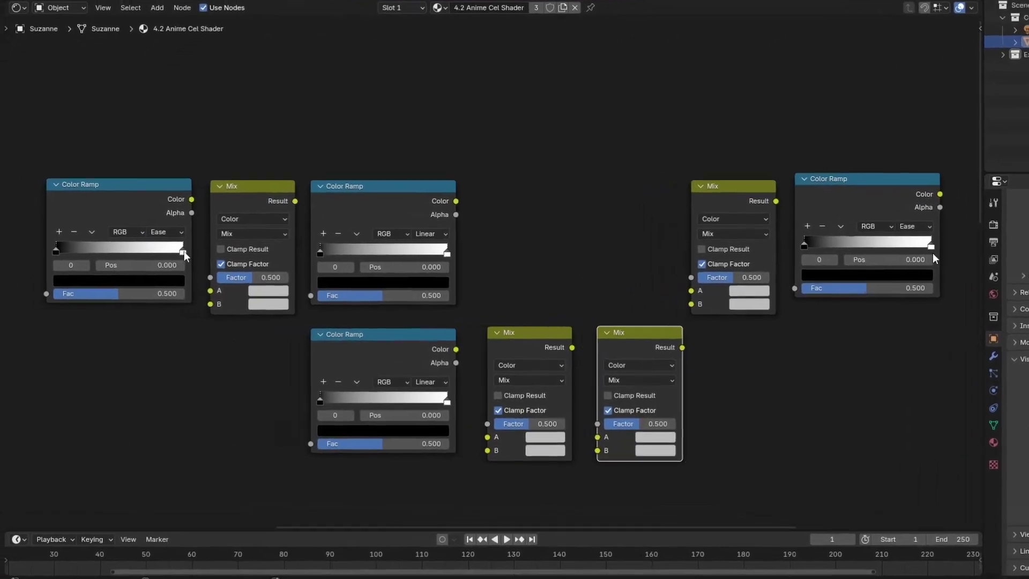
pyautogui.click(155, 261)
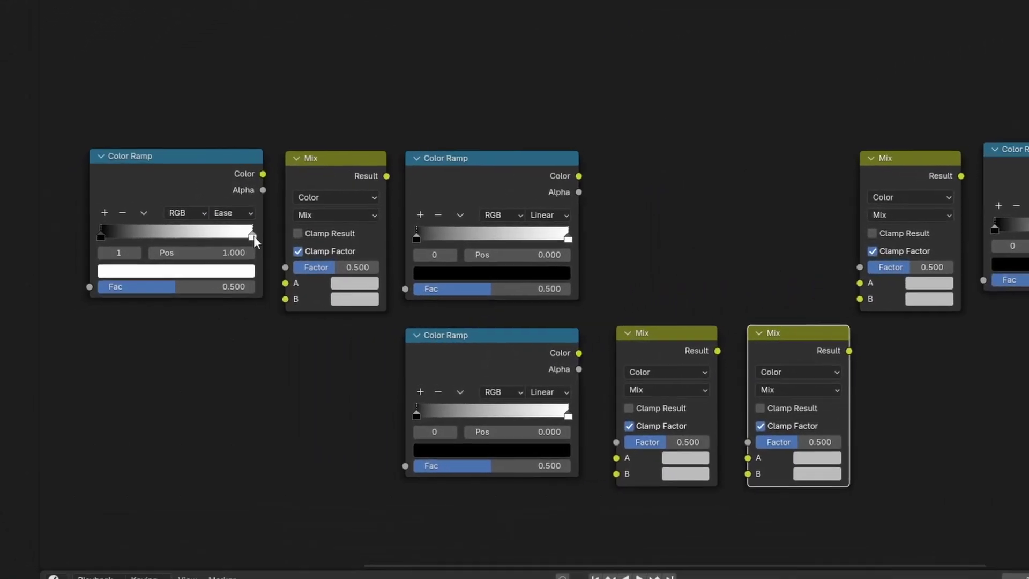
pyautogui.click(224, 243)
pyautogui.press('BackSpace')
pyautogui.write('0.2')
pyautogui.press('Return')
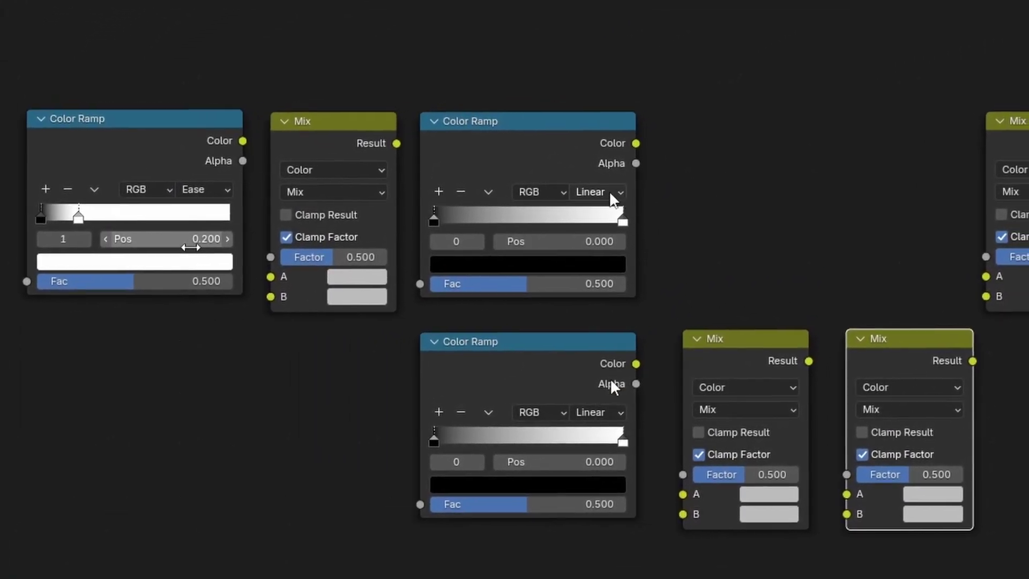
# Switch both other ramps to Constant and move the upper ramp's black stop to 0.312.
pyautogui.click(590, 192)
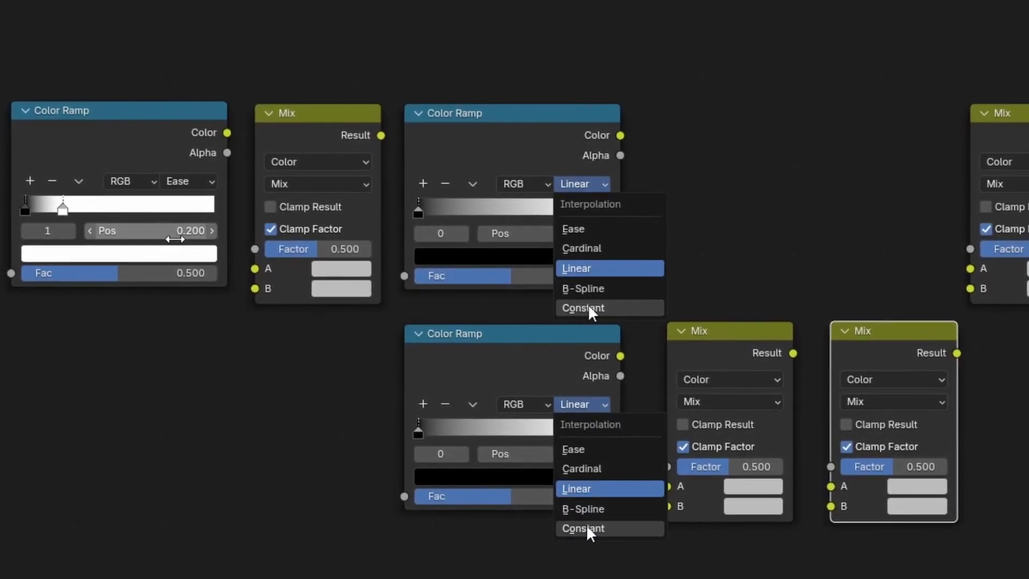
pyautogui.click(587, 316)
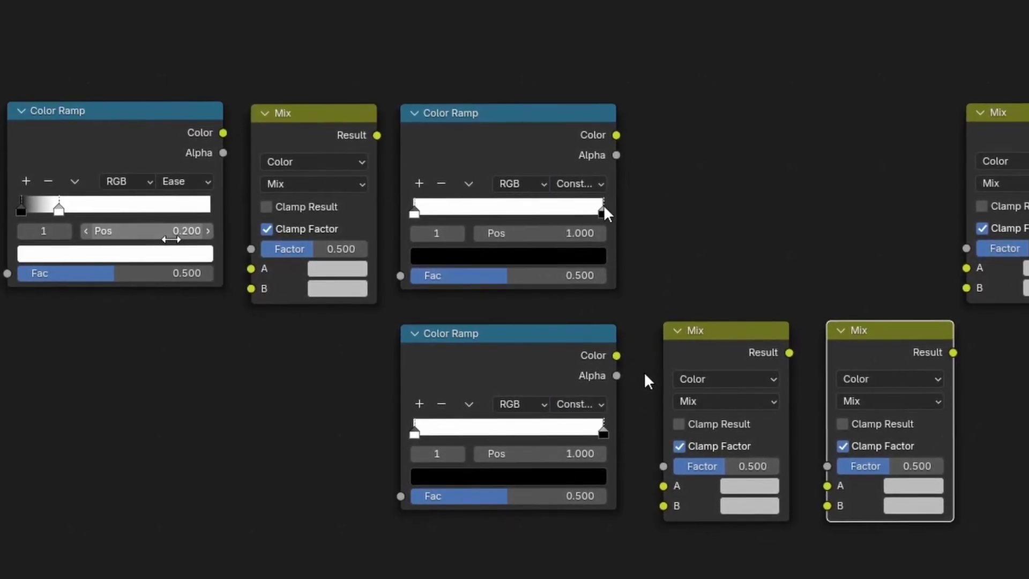
pyautogui.click(567, 231)
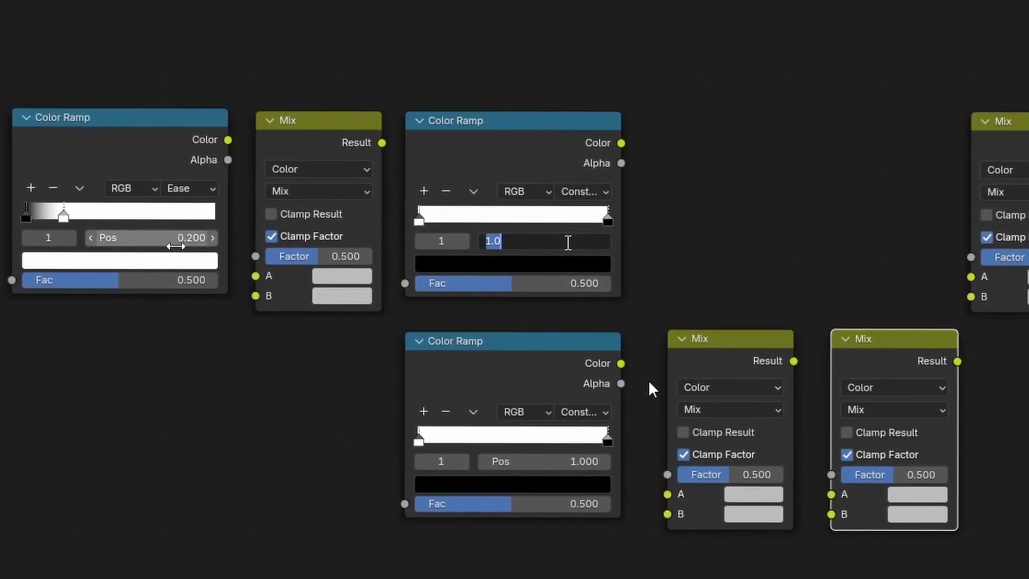
pyautogui.write('0.312')
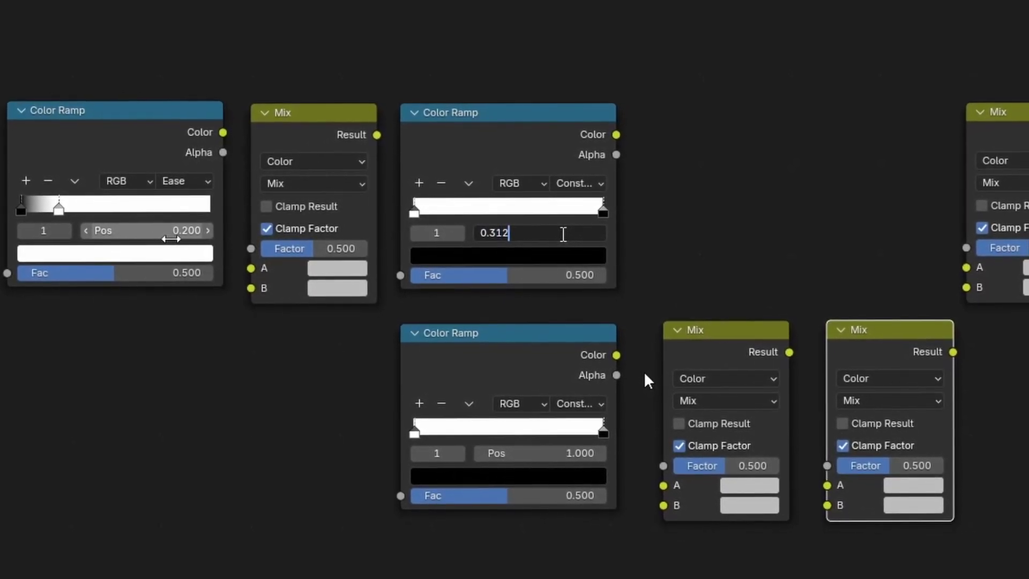
pyautogui.press('Return')
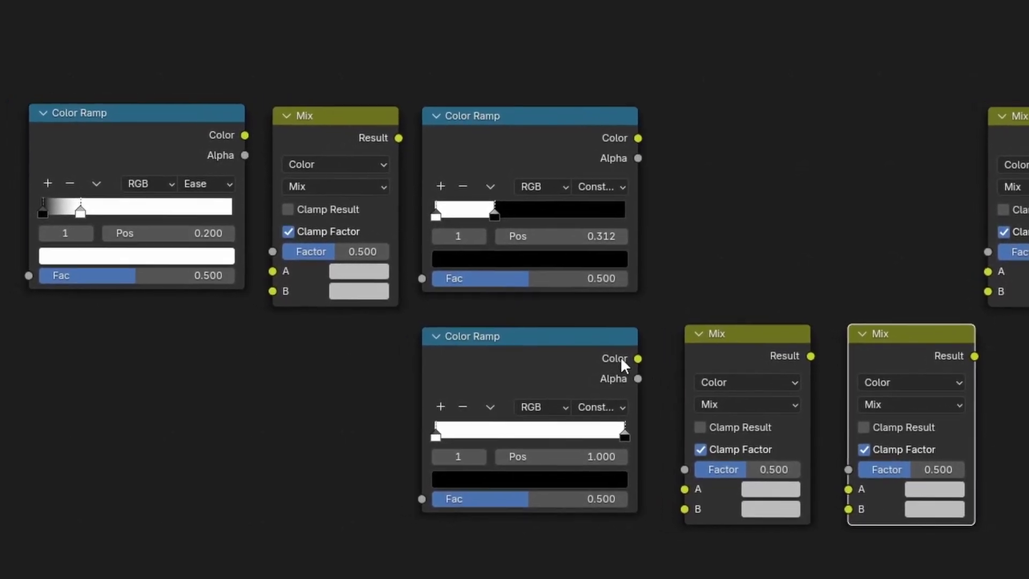
# Make the first Mix a Saturation blend with white A, and zero the lower Mix factor.
pyautogui.click(397, 208)
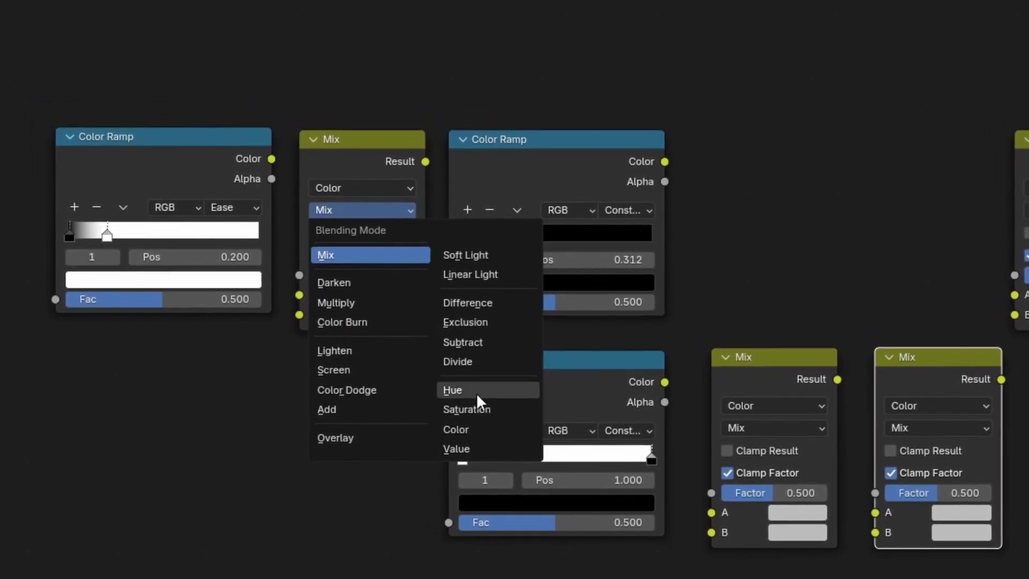
pyautogui.click(484, 407)
pyautogui.click(385, 293)
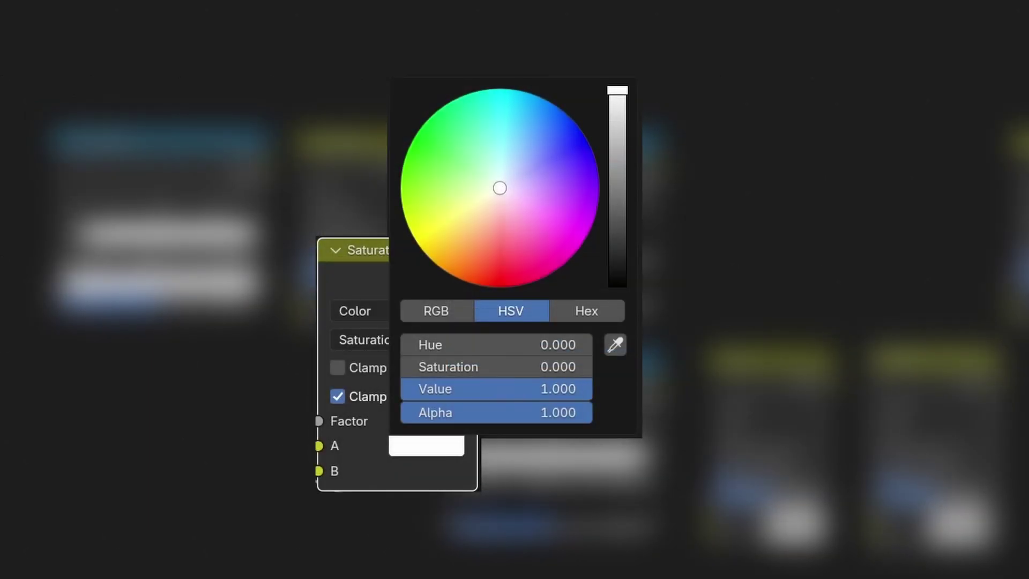
pyautogui.click(500, 375)
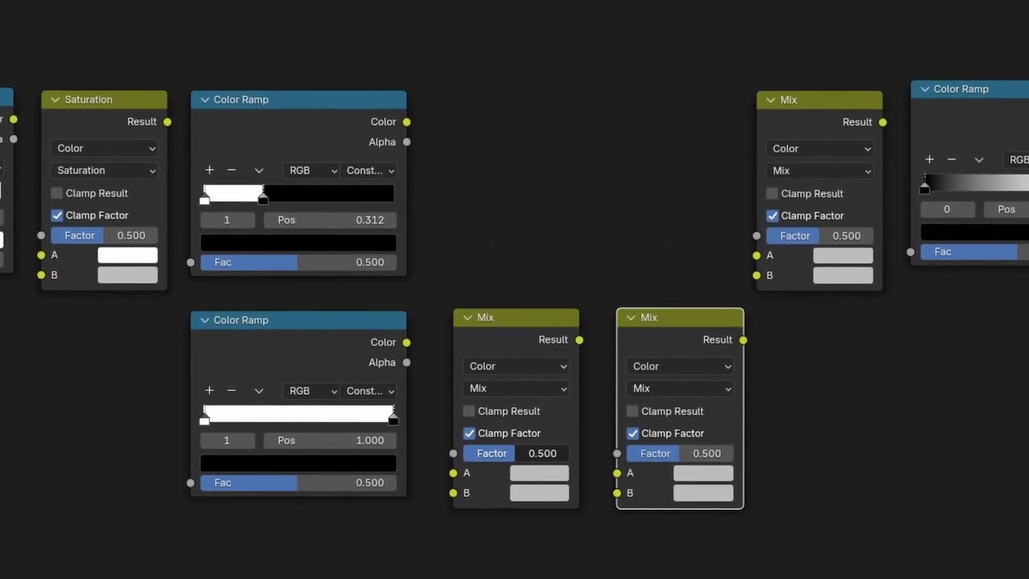
pyautogui.moveTo(536, 452); pyautogui.dragTo(493, 453)
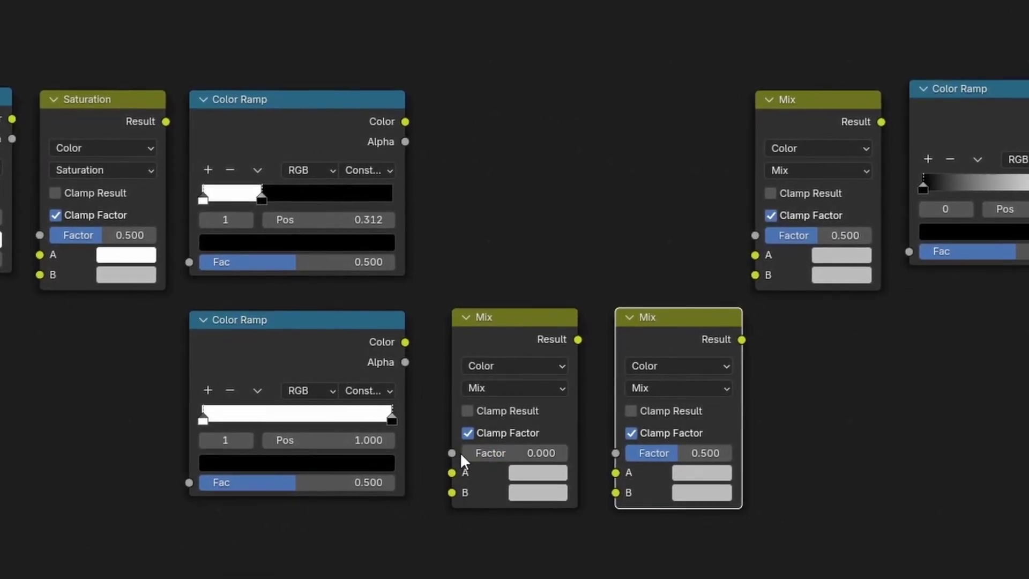
# Make the right Mix a Value blend at factor 0.100 with a black B colour.
pyautogui.click(678, 386)
pyautogui.click(678, 571)
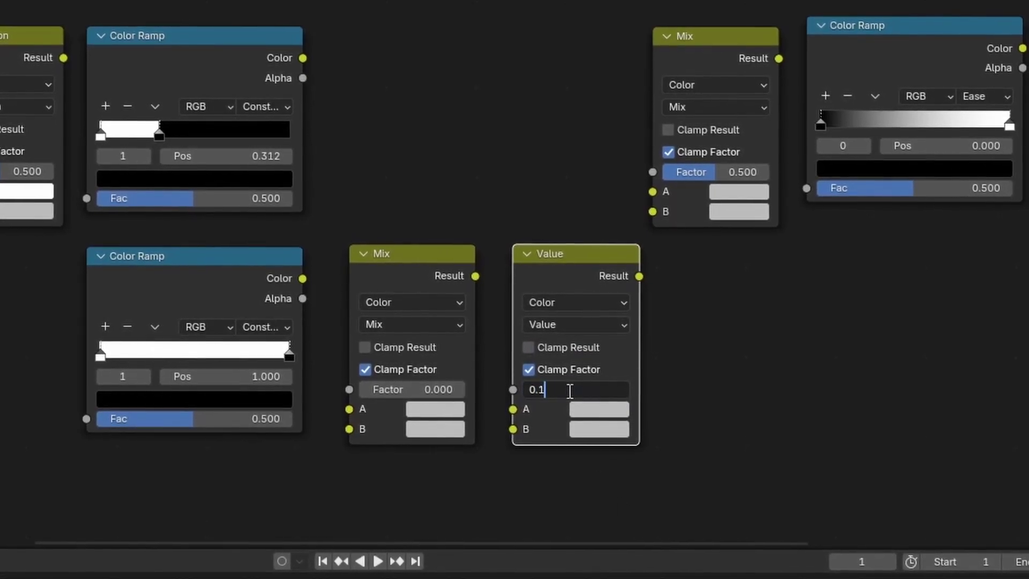
pyautogui.press('Return')
pyautogui.click(612, 430)
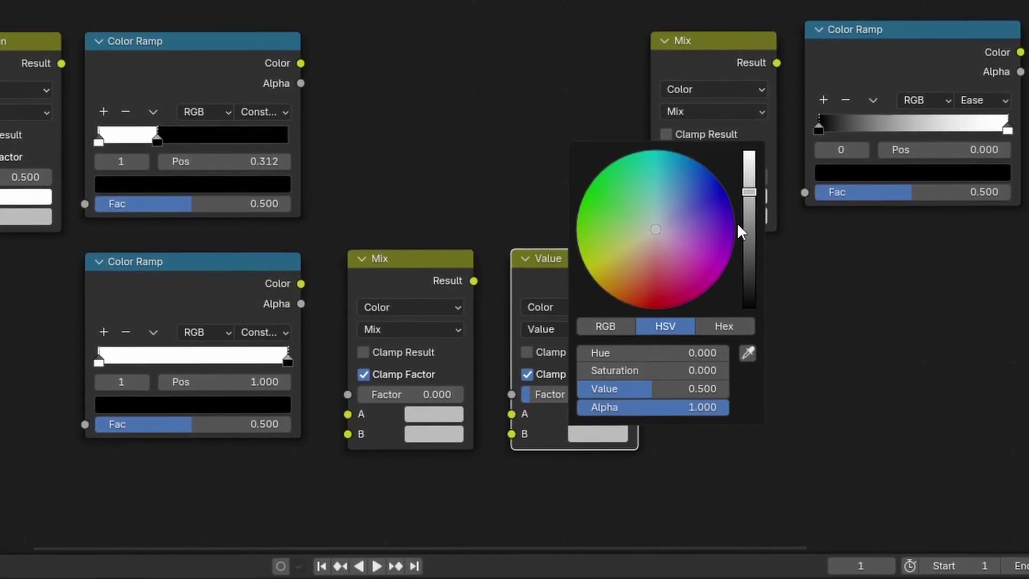
pyautogui.moveTo(743, 222); pyautogui.dragTo(749, 308)
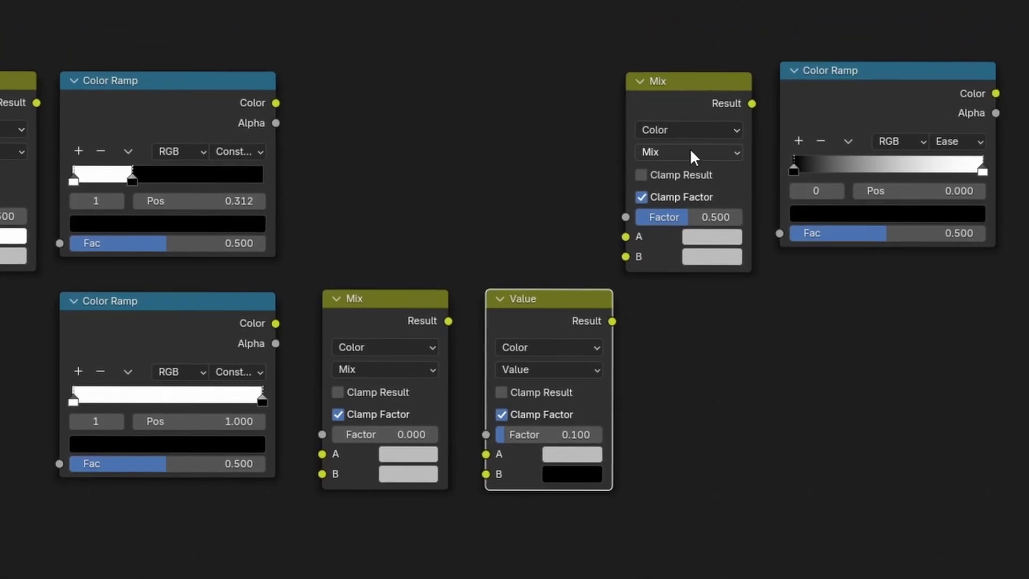
# Make the top Mix a Darken blend at 1.000, wire its A, and link Shader to RGB into Saturation's B.
pyautogui.click(707, 106)
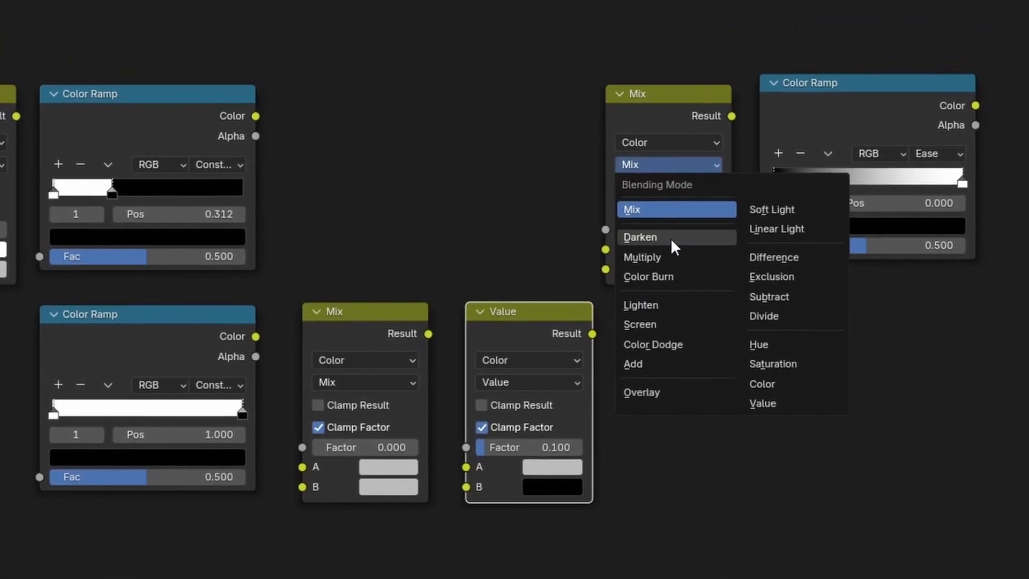
pyautogui.click(671, 238)
pyautogui.moveTo(662, 229); pyautogui.dragTo(721, 220)
pyautogui.moveTo(256, 107); pyautogui.dragTo(603, 303)
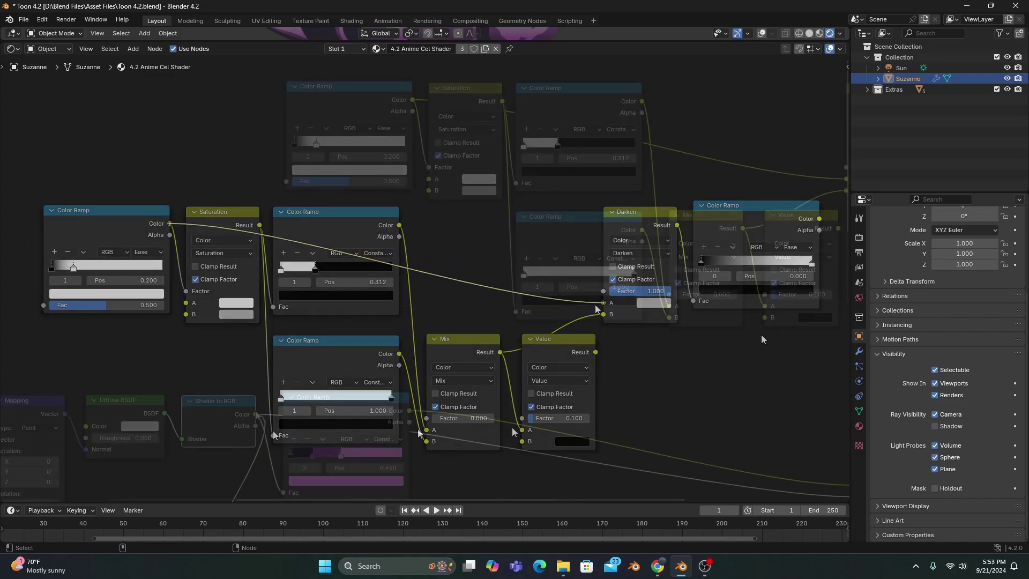
pyautogui.moveTo(256, 414); pyautogui.dragTo(286, 316)
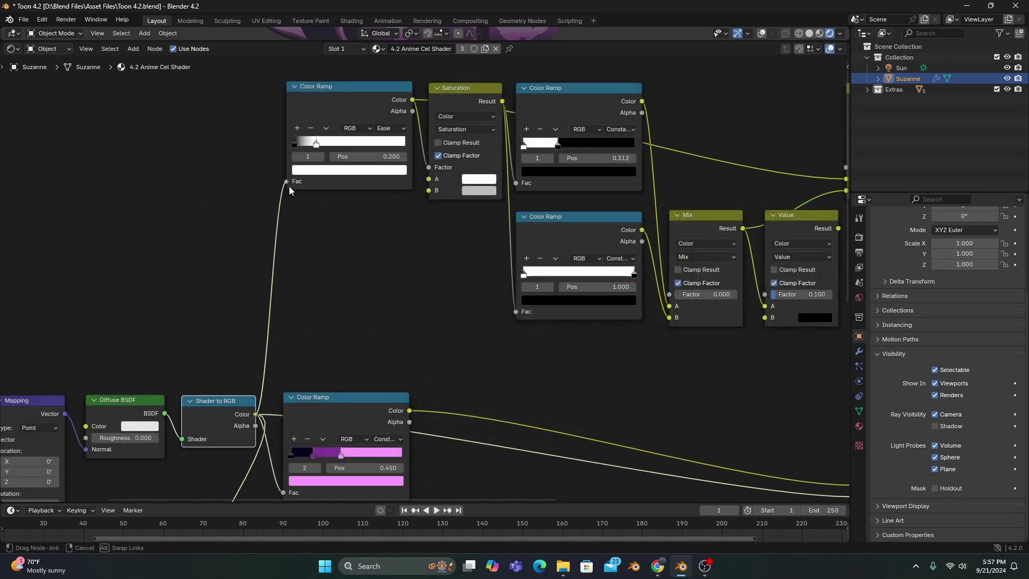
pyautogui.moveTo(416, 193); pyautogui.dragTo(427, 192)
# Enlarge the 3D viewport and add a Point light to the scene.
pyautogui.moveTo(622, 41); pyautogui.dragTo(598, 503)
pyautogui.moveTo(597, 504); pyautogui.dragTo(598, 503)
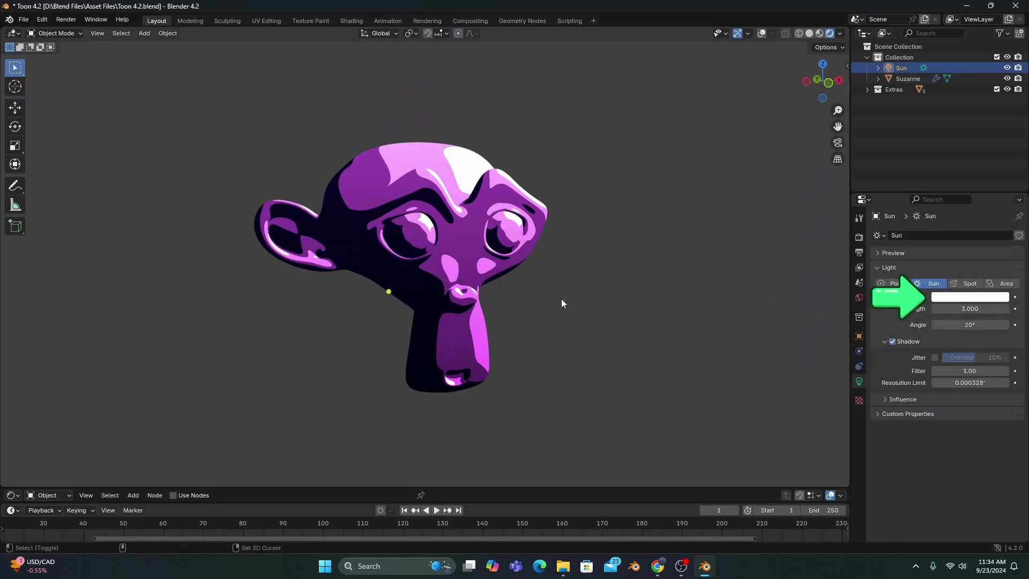
pyautogui.hotkey('shift', 'a')
pyautogui.click(601, 444)
# Reposition the point light and set its colour to green.
pyautogui.press('g')
pyautogui.click(473, 368)
pyautogui.click(970, 296)
pyautogui.click(898, 195)
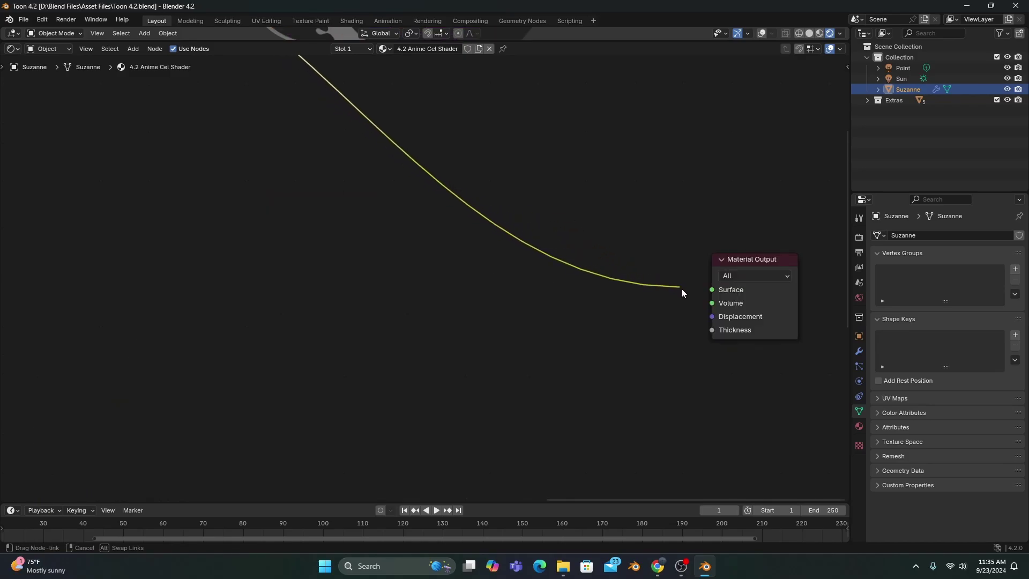
# Connect the shader to Material Output Surface, then add a Color Ramp-driven Saturation node before Overlay.
pyautogui.moveTo(709, 292); pyautogui.dragTo(710, 292)
pyautogui.moveTo(620, 41); pyautogui.dragTo(613, 490)
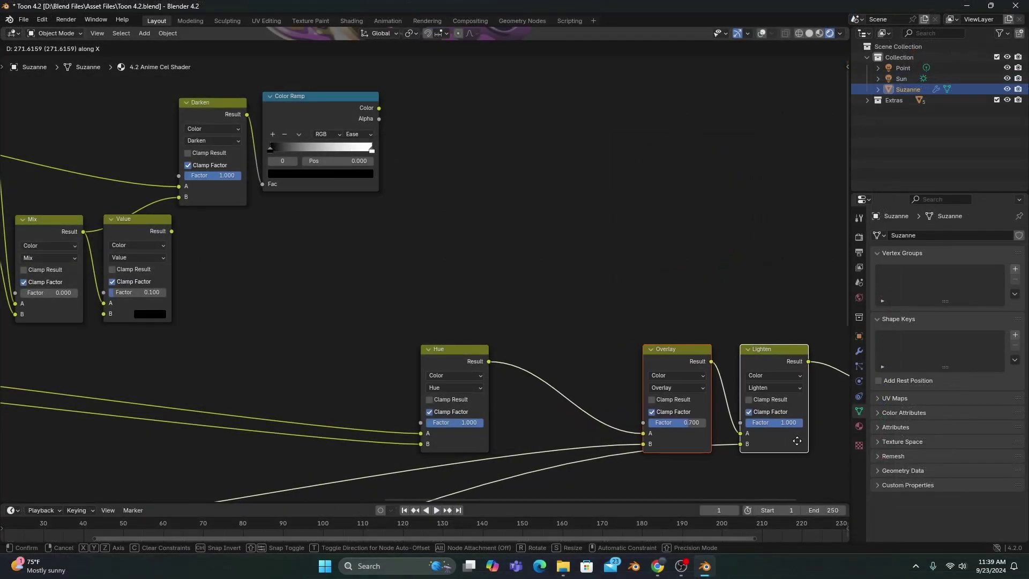
pyautogui.click(550, 375)
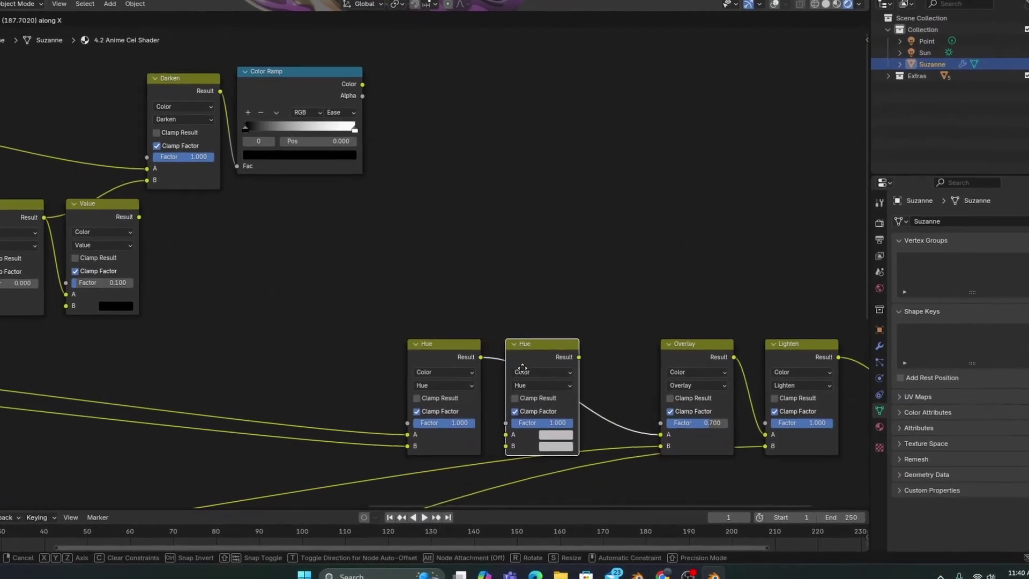
pyautogui.keyDown('ctrl'); pyautogui.scroll(-1, 565, 387); pyautogui.keyUp('ctrl')
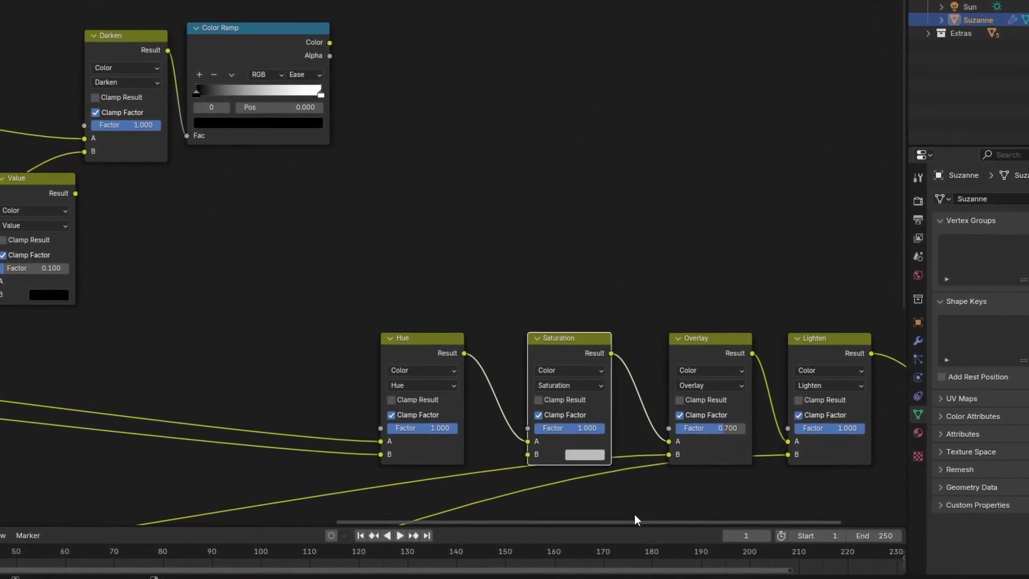
pyautogui.moveTo(336, 52); pyautogui.dragTo(523, 420)
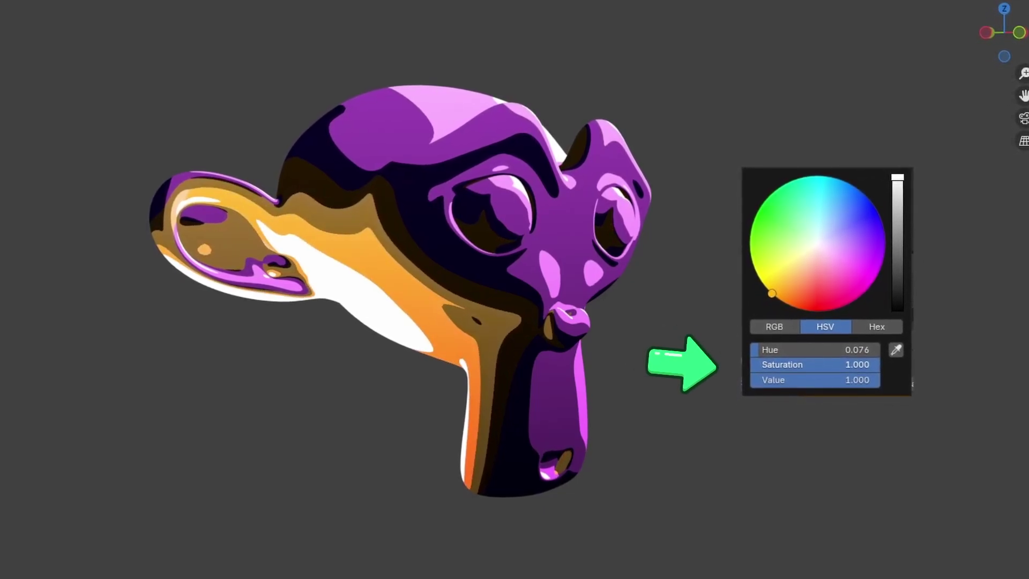
# Drive the Hue factor from the Value result, raise Value's factor and set the lower Mix factor to 1.000.
pyautogui.moveTo(450, 259); pyautogui.dragTo(469, 270)
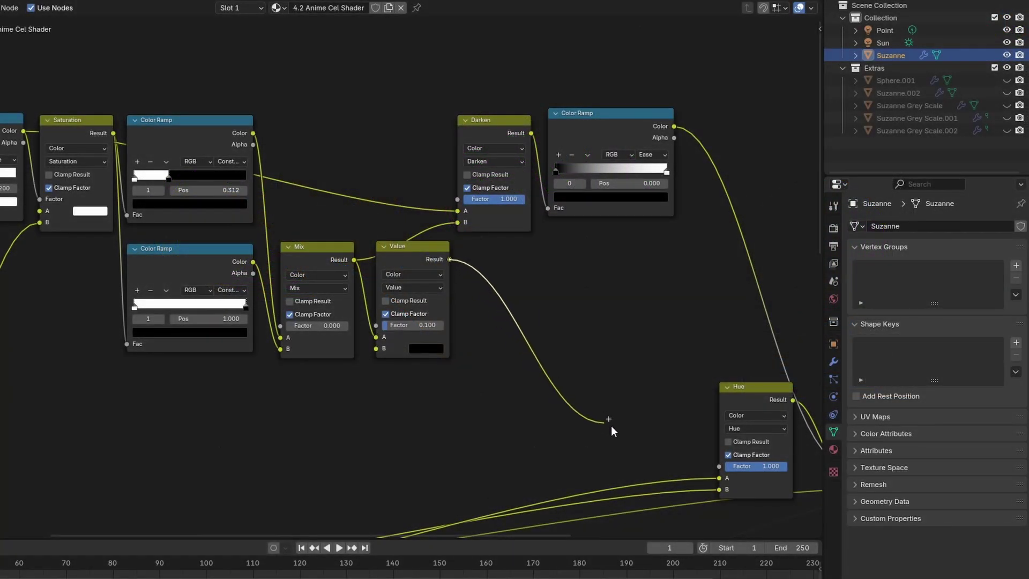
pyautogui.moveTo(615, 427); pyautogui.dragTo(712, 466)
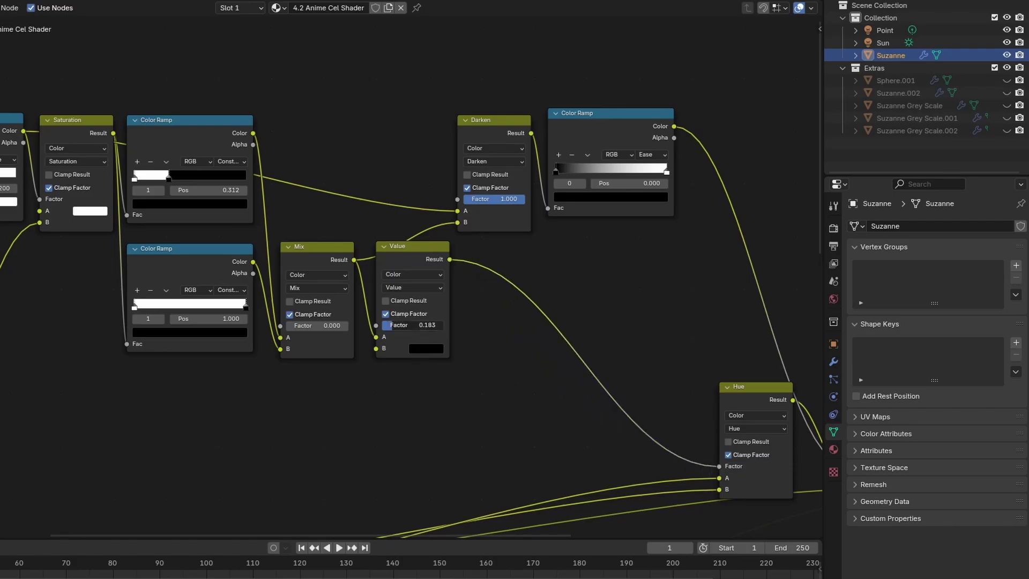
pyautogui.moveTo(413, 326); pyautogui.dragTo(424, 326)
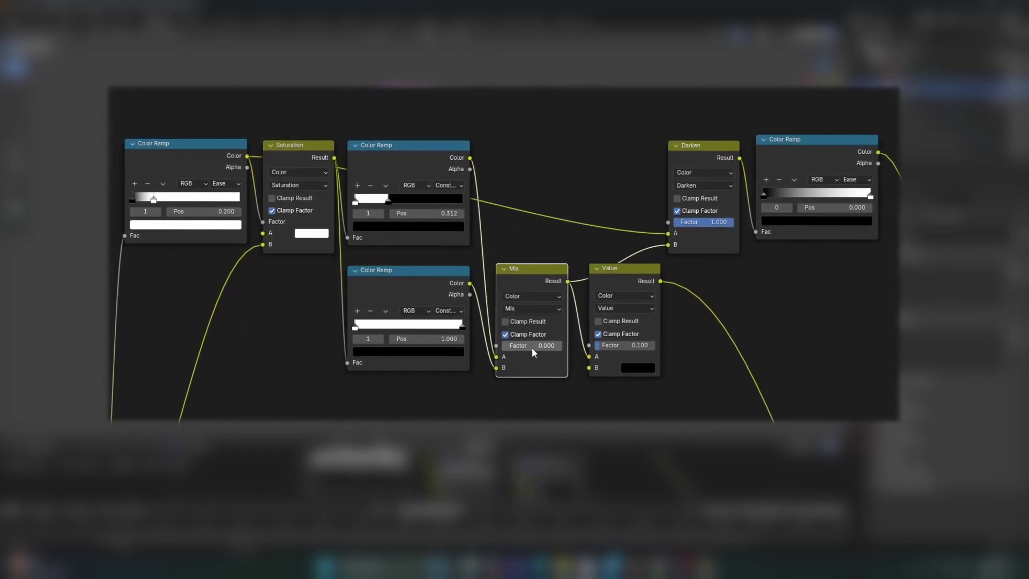
pyautogui.moveTo(507, 346); pyautogui.dragTo(555, 346)
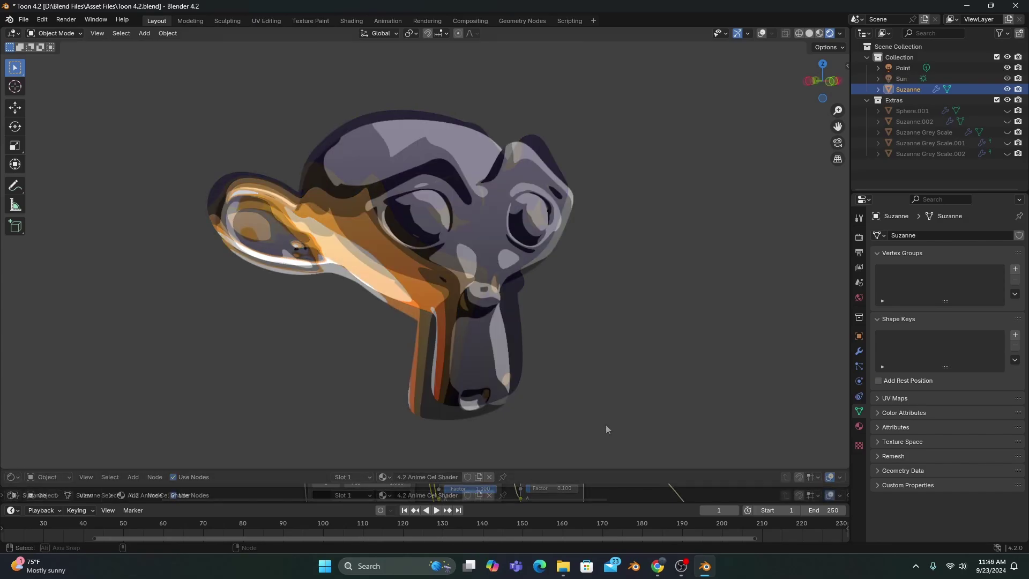
# Lower the main Color Ramp's pink stop to saturation 0.001.
pyautogui.moveTo(606, 425); pyautogui.dragTo(689, 423, button='middle')
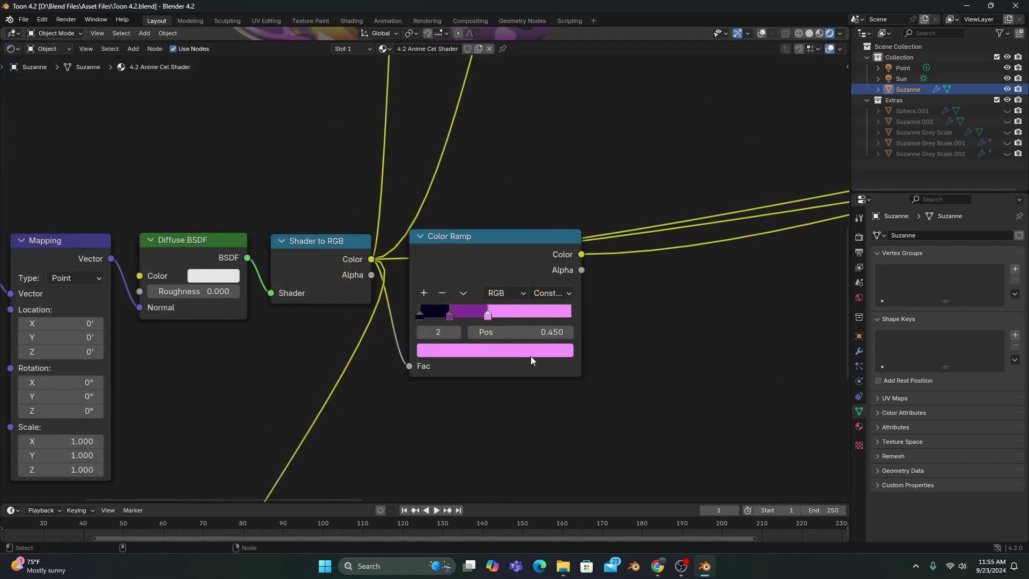
pyautogui.click(531, 356)
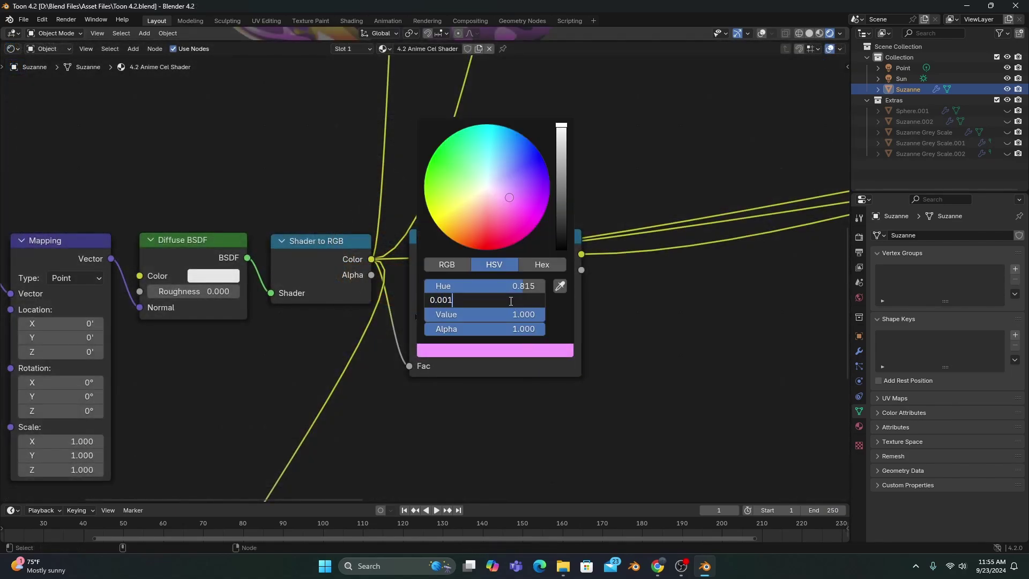
pyautogui.press('Return')
pyautogui.moveTo(652, 42); pyautogui.dragTo(651, 170)
pyautogui.moveTo(651, 170); pyautogui.dragTo(651, 299)
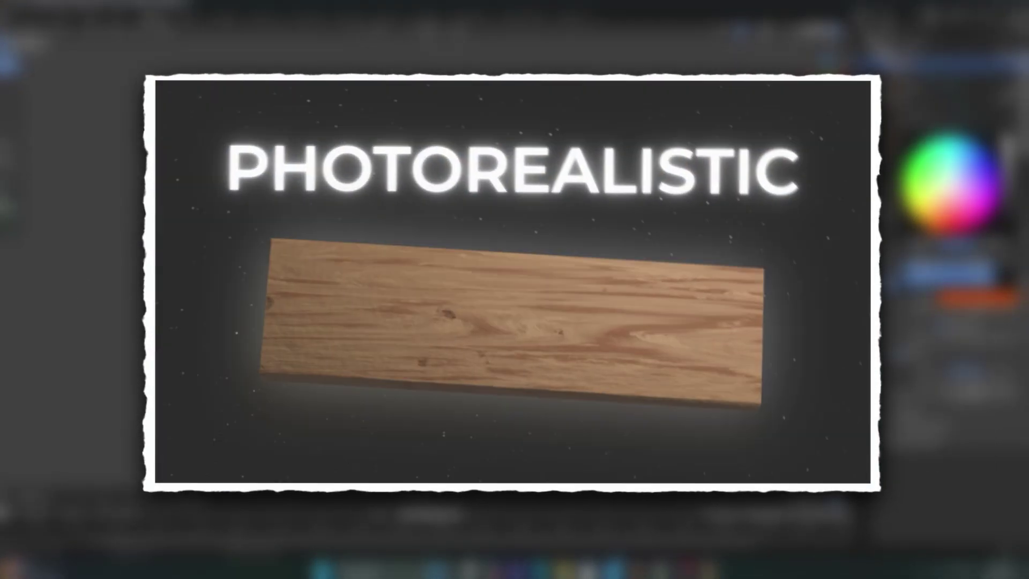
# Like the cel shader video, subscribe to its channel, and scroll through the 132 comments.
pyautogui.click(109, 314)
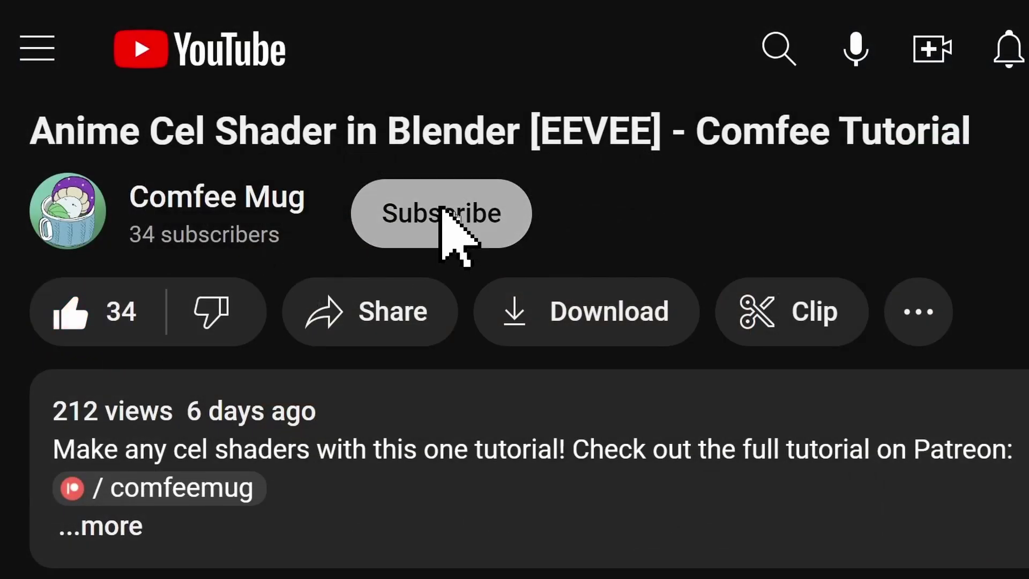
pyautogui.click(443, 214)
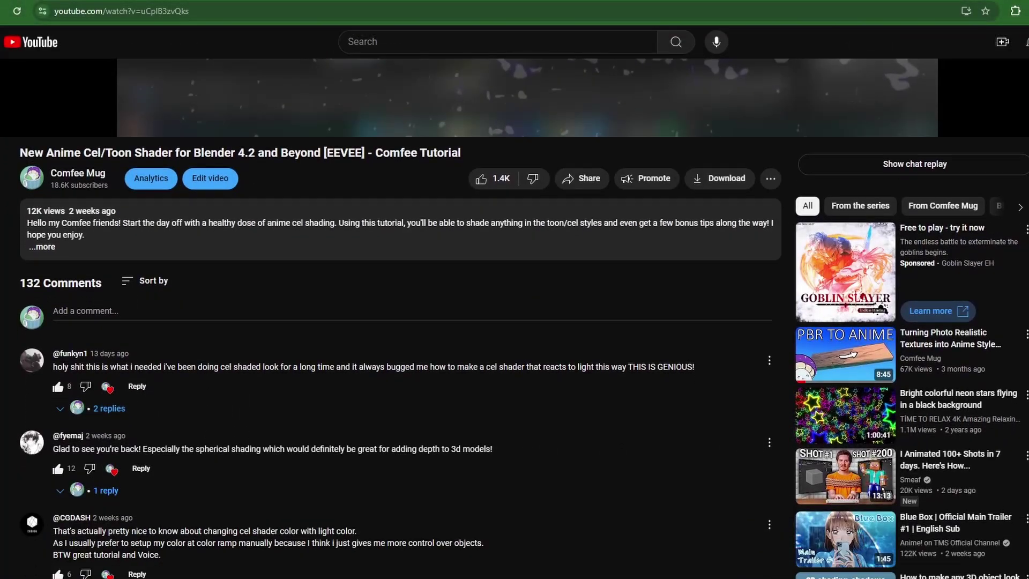
pyautogui.scroll(-3, 397, 321)
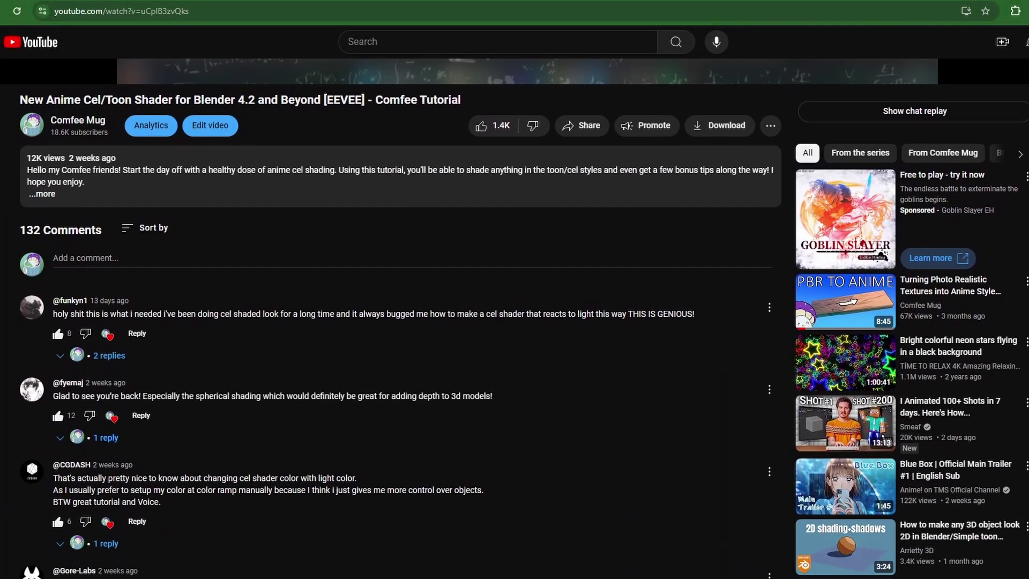
pyautogui.scroll(-3, 397, 321)
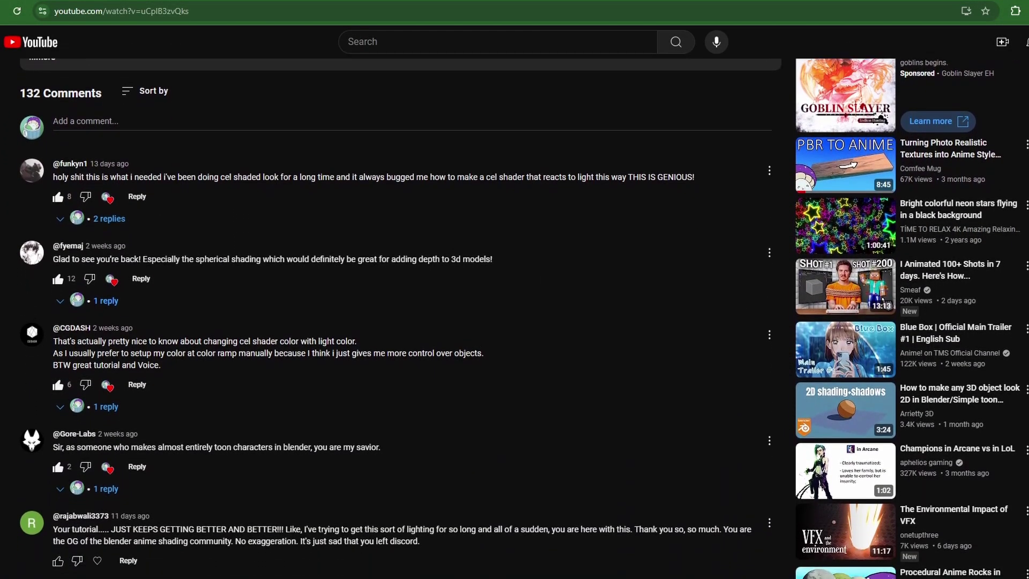
pyautogui.scroll(-4, 397, 321)
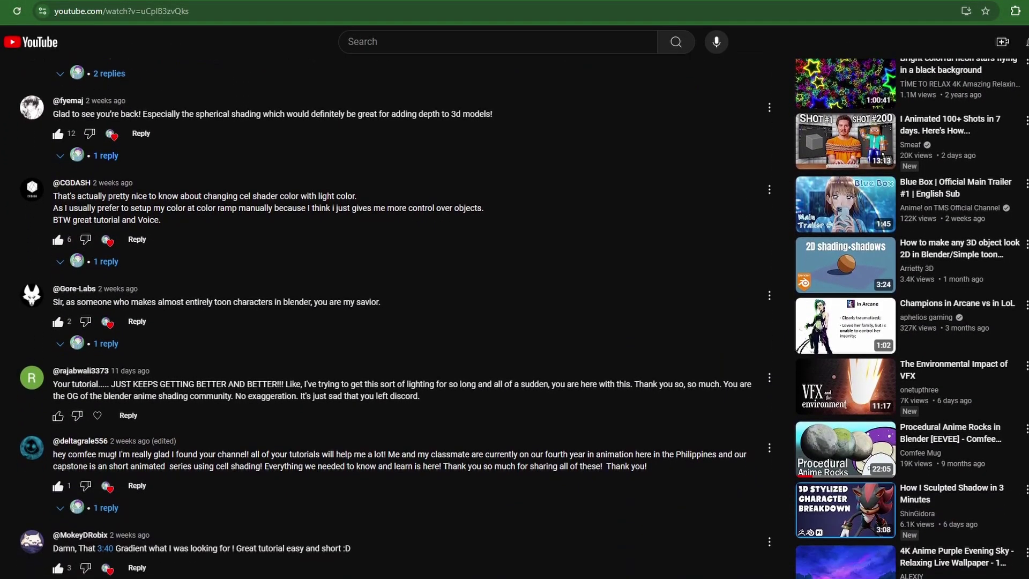